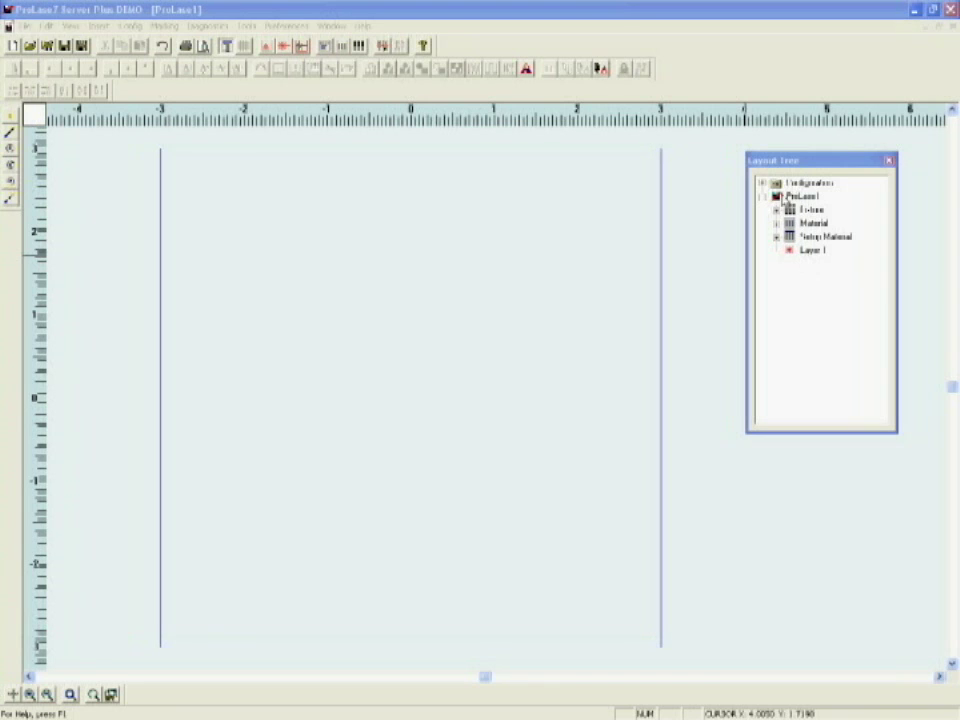
Step: Add Layer 1 to the ProLase1 job and show its New Object submenu
{"action": "left_click", "coordinate": [782, 197]}
{"action": "right_click", "coordinate": [782, 198]}
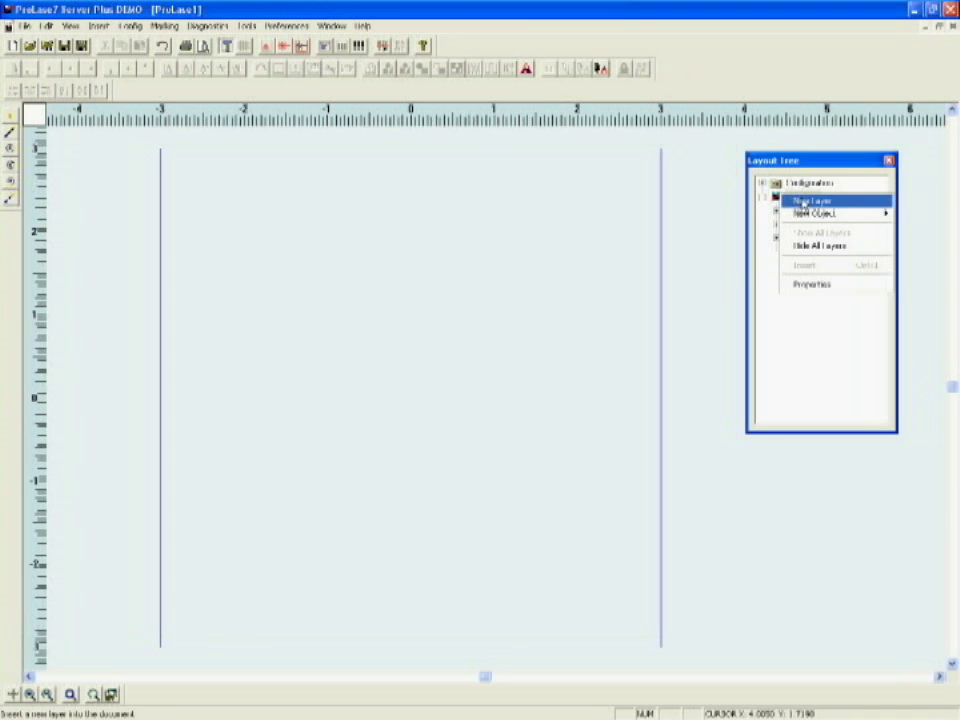
{"action": "left_click", "coordinate": [810, 201]}
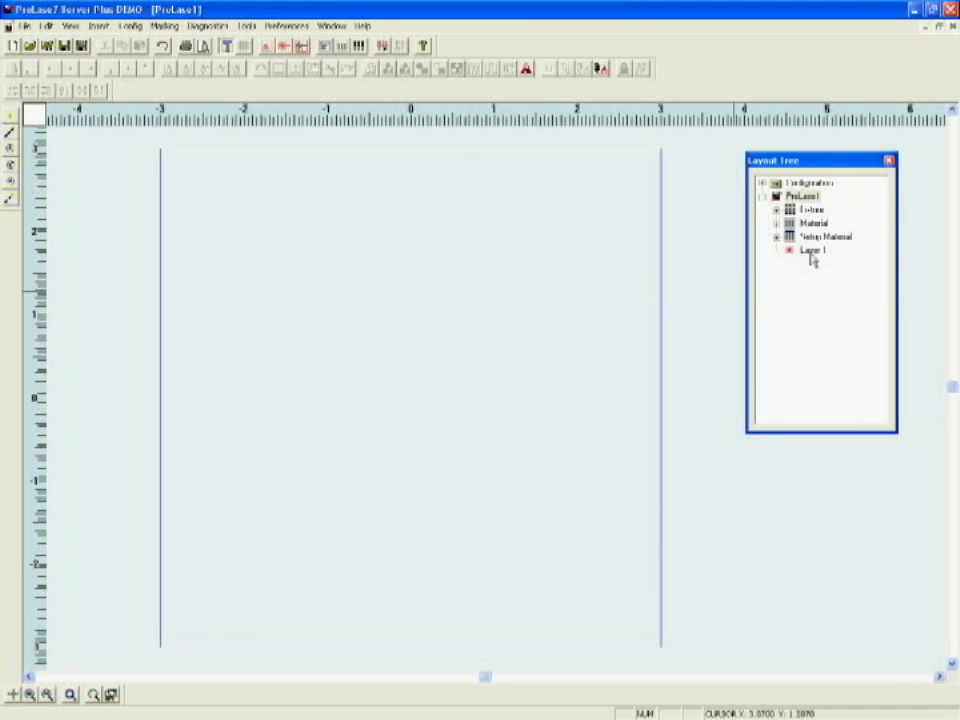
{"action": "right_click", "coordinate": [813, 255]}
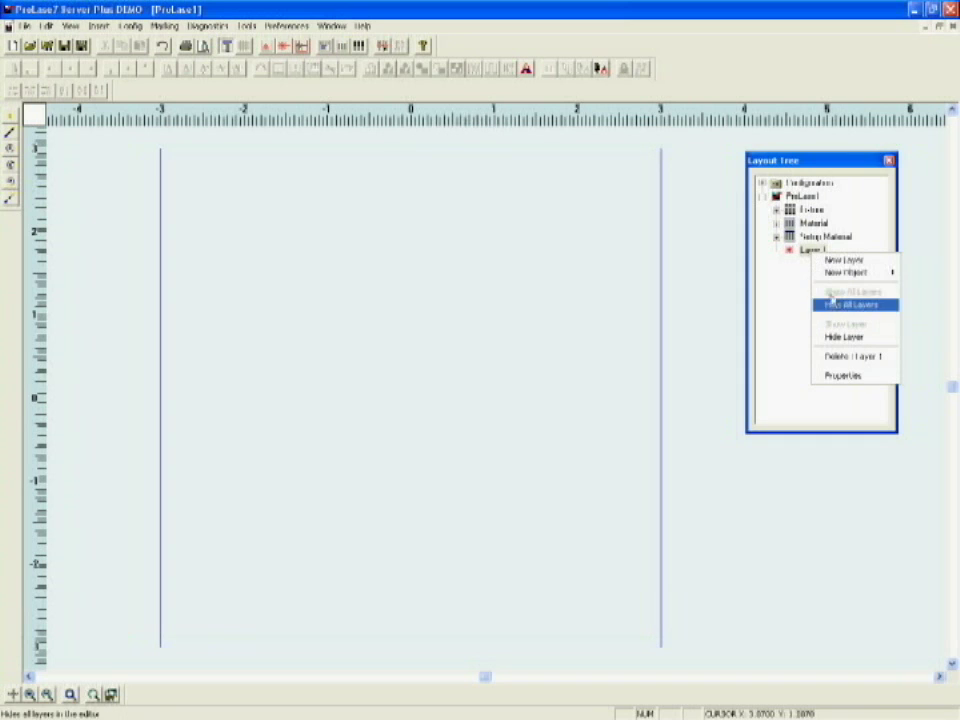
{"action": "mouse_move", "coordinate": [820, 273]}
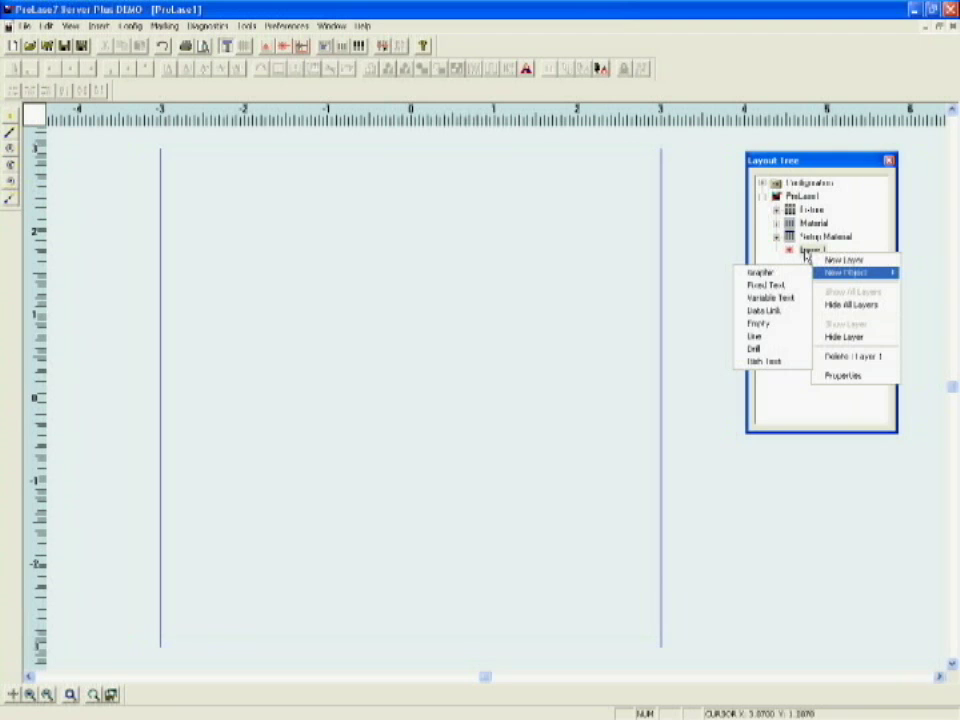
Step: Create a Graphic object under Layer 1 and rename it 'logo'
{"action": "left_click", "coordinate": [803, 253]}
{"action": "right_click", "coordinate": [803, 254]}
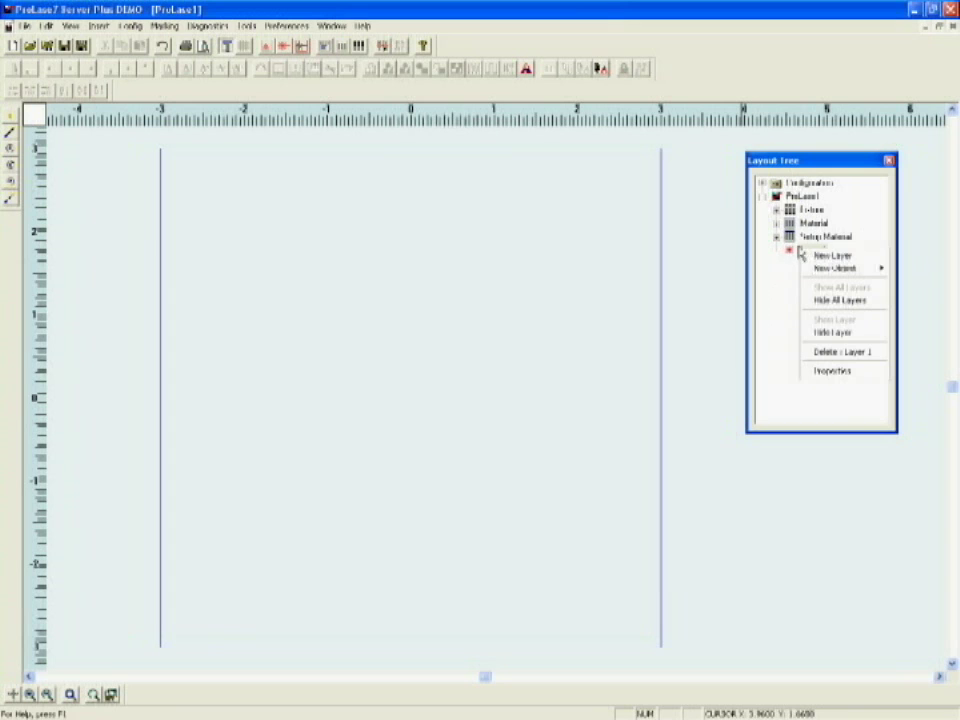
{"action": "mouse_move", "coordinate": [824, 271]}
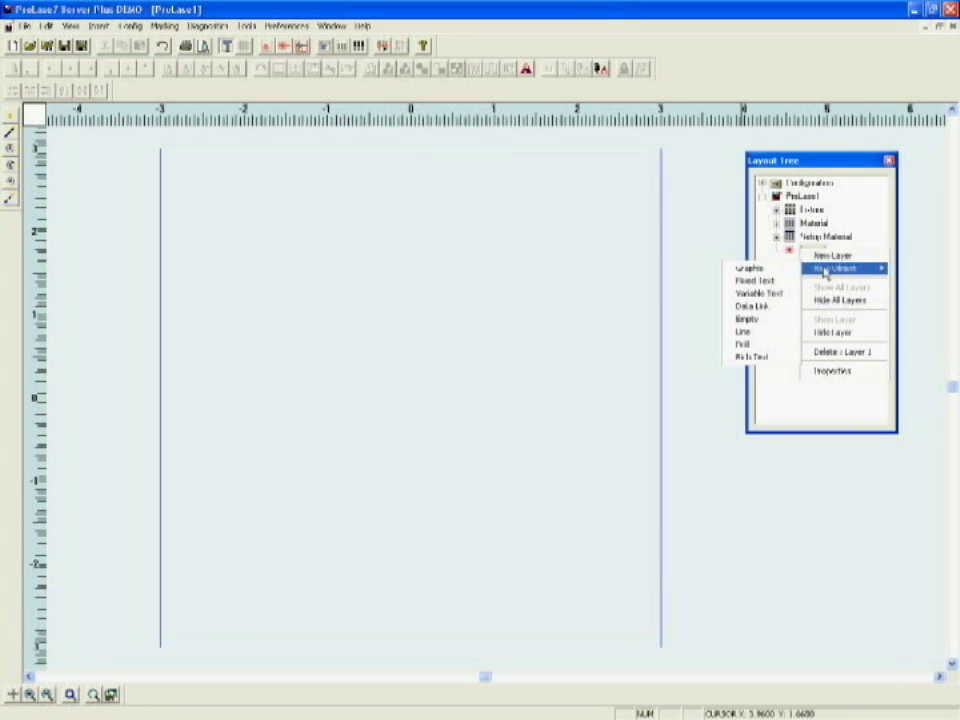
{"action": "left_click", "coordinate": [750, 269]}
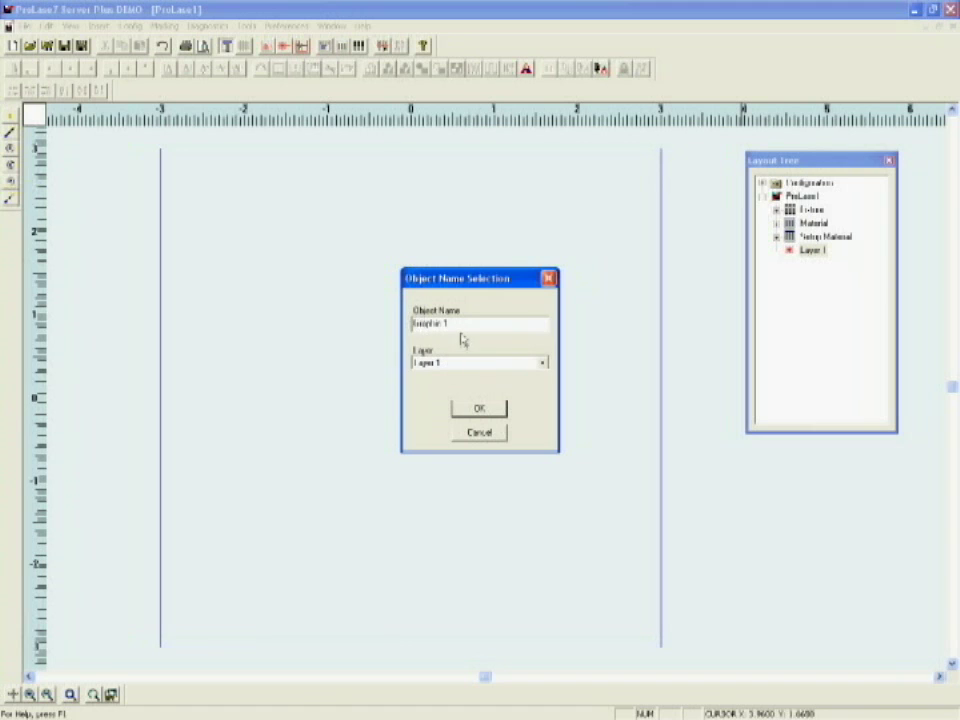
{"action": "left_click_drag", "start_coordinate": [457, 325], "coordinate": [303, 326]}
{"action": "type", "text": "logo"}
Step: Confirm the logo object, set its graphic type to Old Legacy Importers, and browse for artwork
{"action": "left_click", "coordinate": [479, 409]}
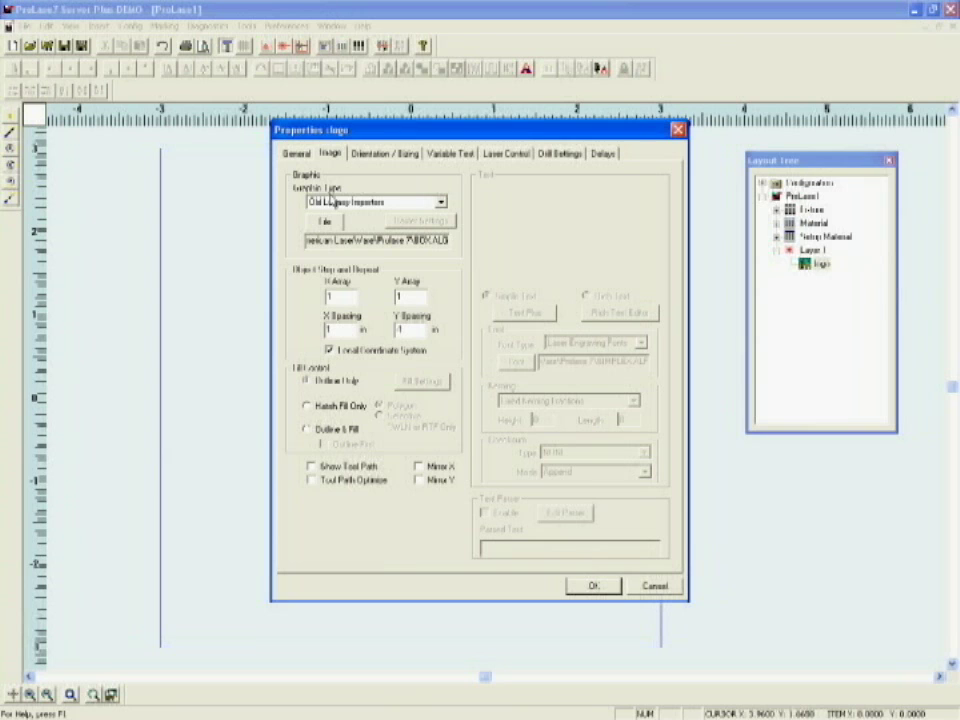
{"action": "left_click", "coordinate": [440, 203]}
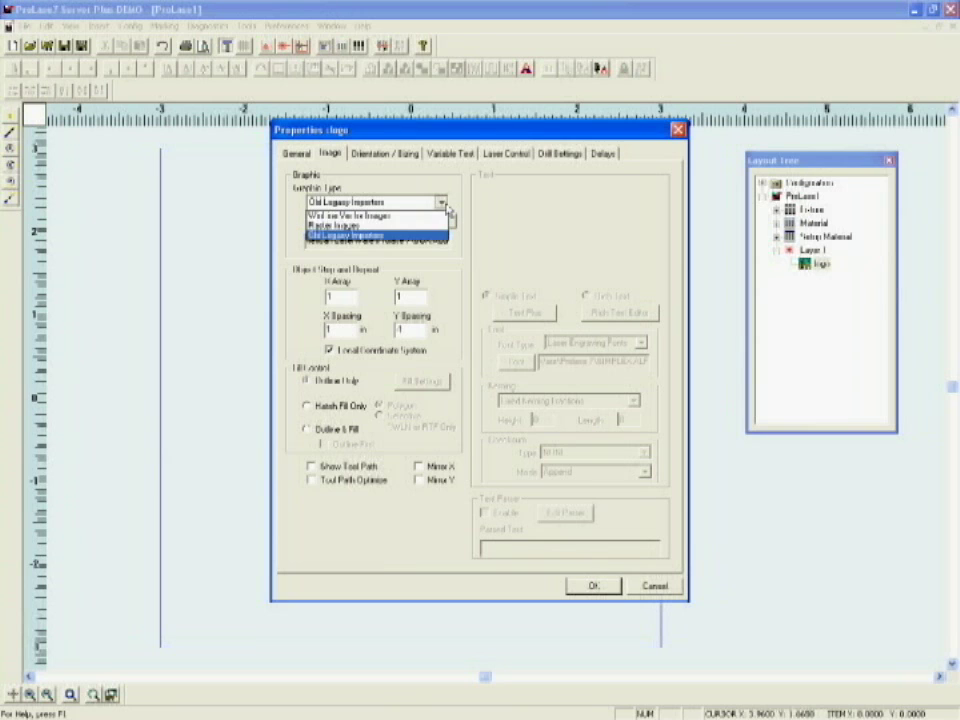
{"action": "left_click", "coordinate": [347, 236]}
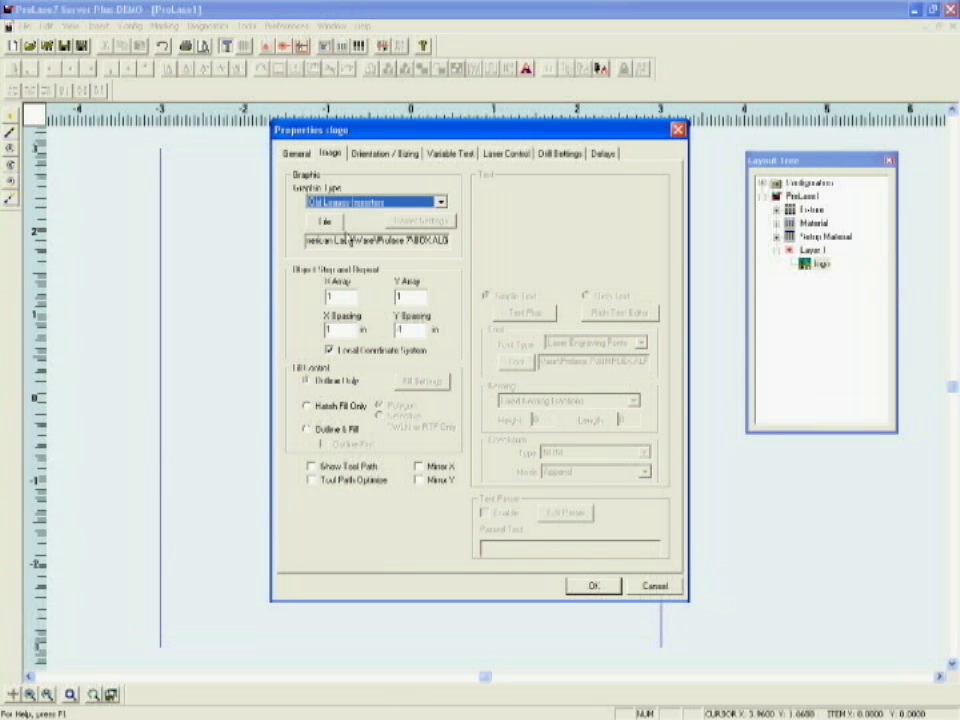
{"action": "left_click", "coordinate": [324, 222]}
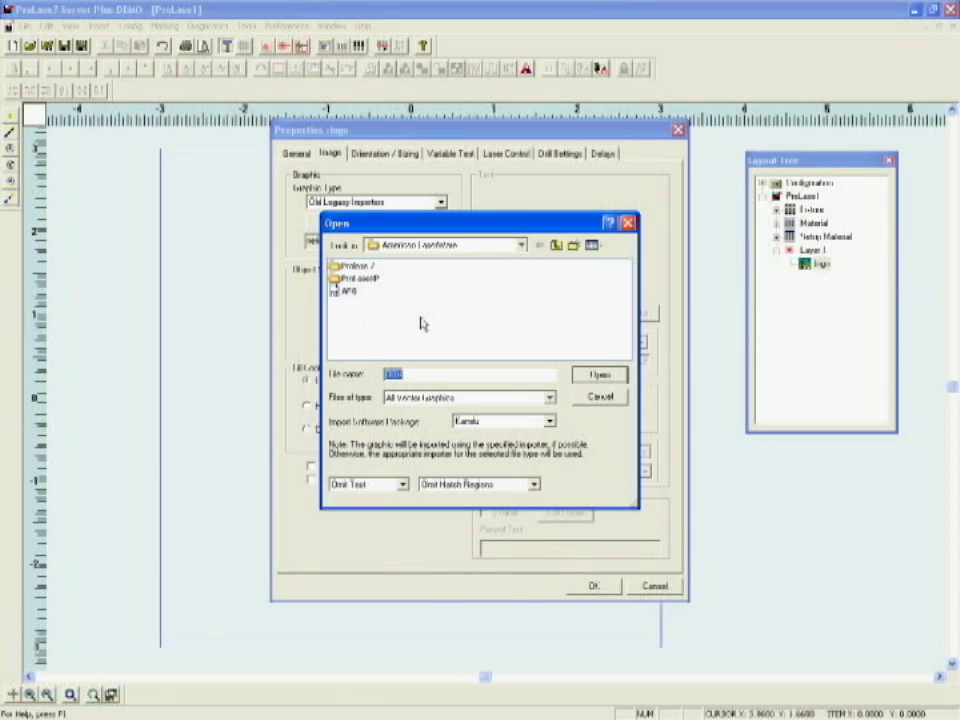
Step: Import the APB artwork file from the American LaserWare folder into the logo
{"action": "left_click", "coordinate": [348, 291]}
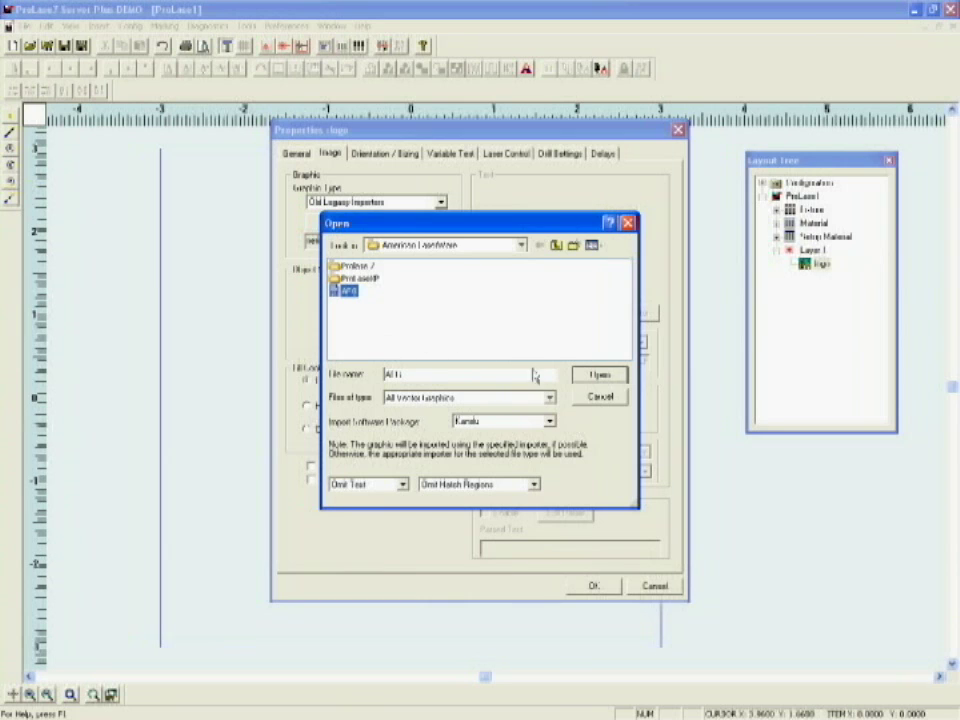
{"action": "left_click", "coordinate": [600, 375]}
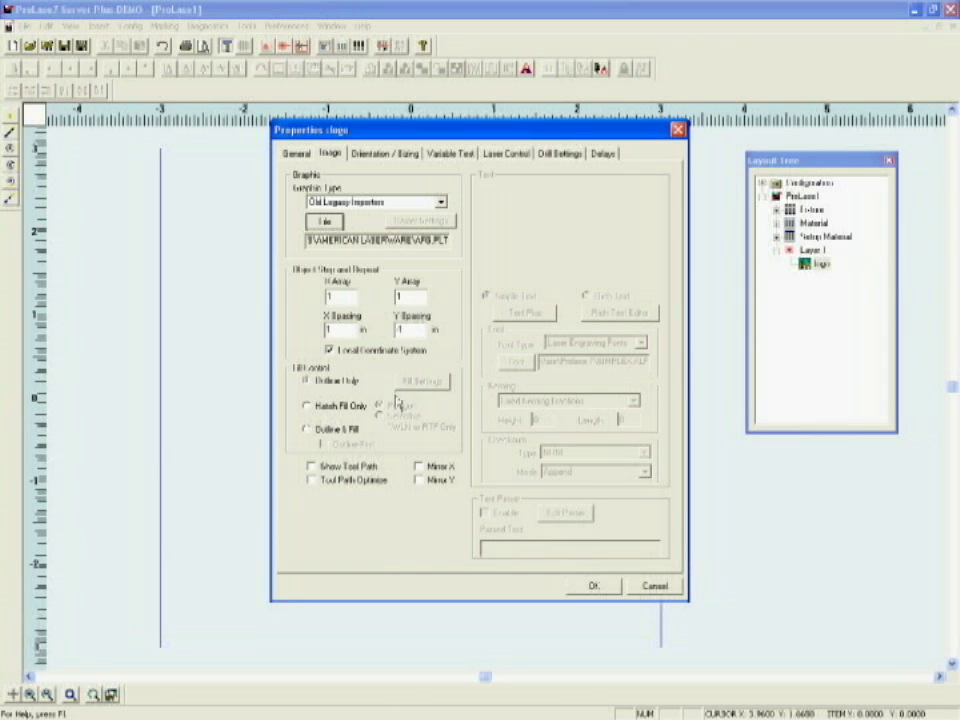
Step: Set the logo to Outline & Fill, accepting hatch fill at 0.002 spacing and 90°
{"action": "left_click", "coordinate": [308, 430]}
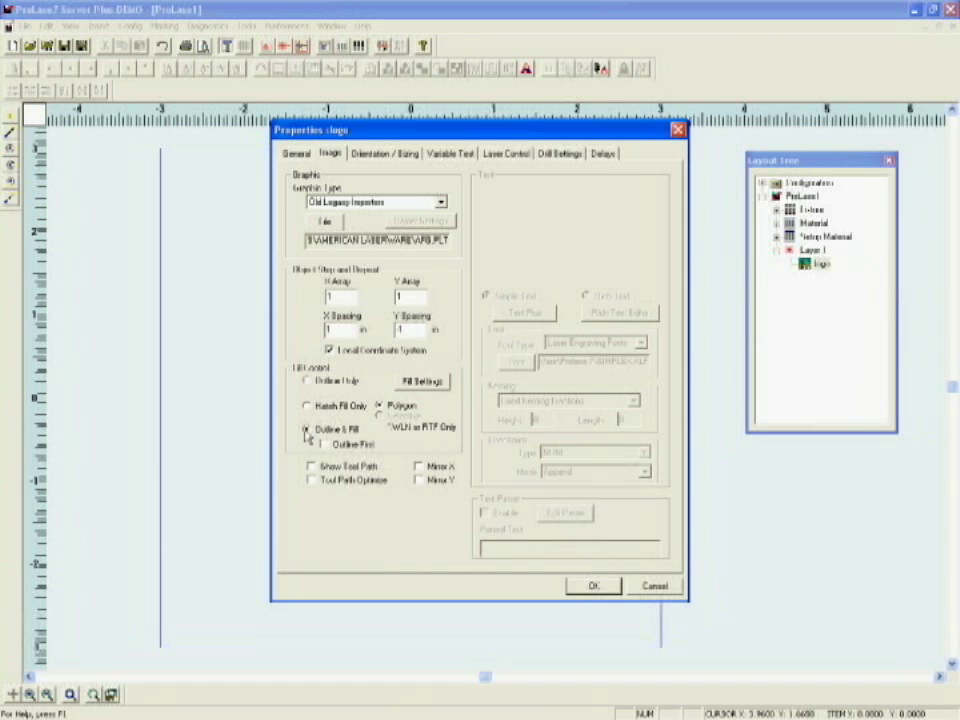
{"action": "left_click", "coordinate": [422, 385]}
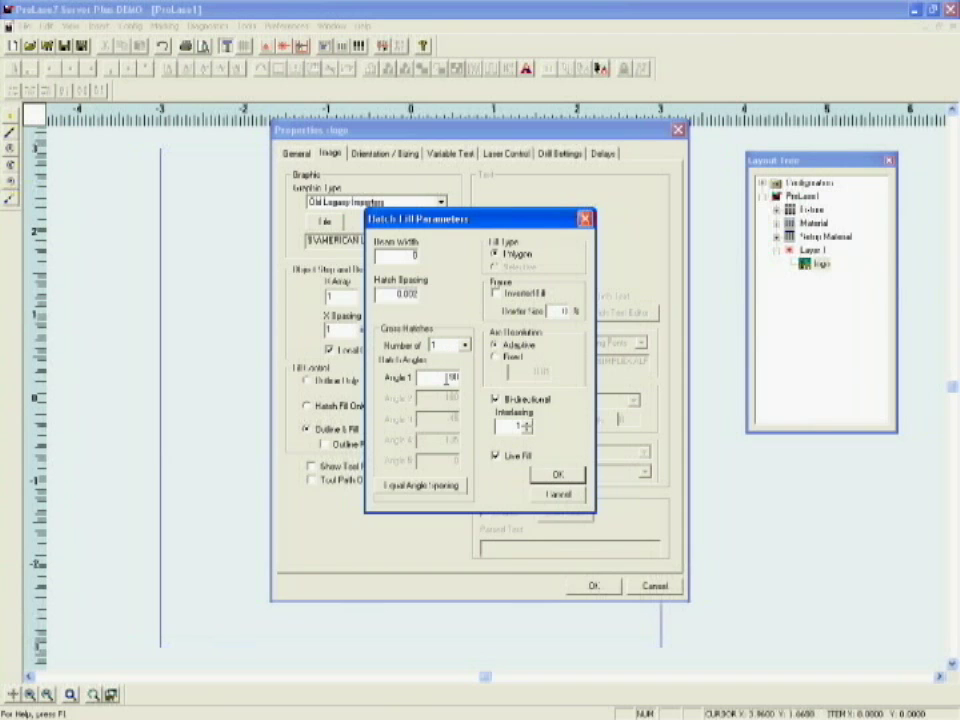
{"action": "left_click", "coordinate": [557, 474]}
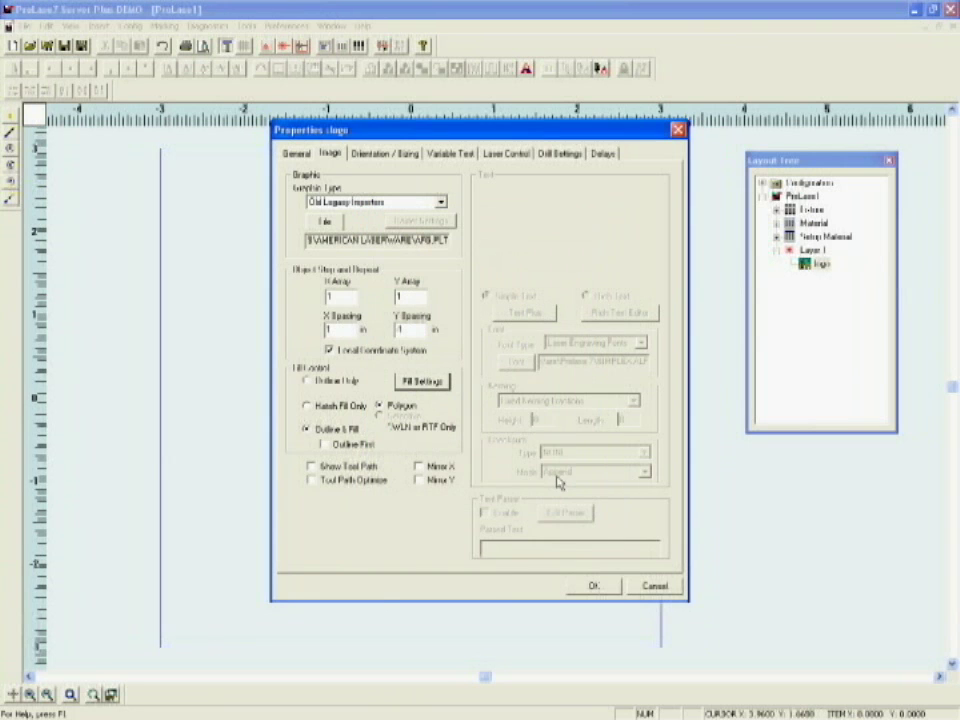
Step: Review the logo's sizing: centered X/Y justification, Natural aspect, 1 in height and length
{"action": "left_click", "coordinate": [386, 154]}
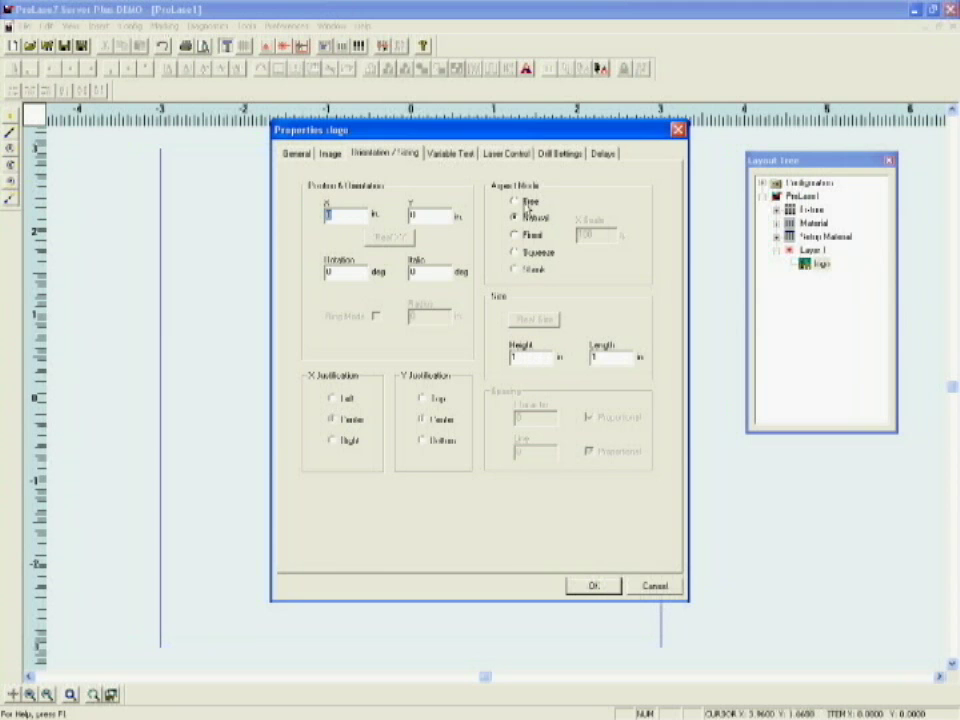
Step: Enable Use Material File for the logo's laser control and apply the properties
{"action": "left_click", "coordinate": [506, 154]}
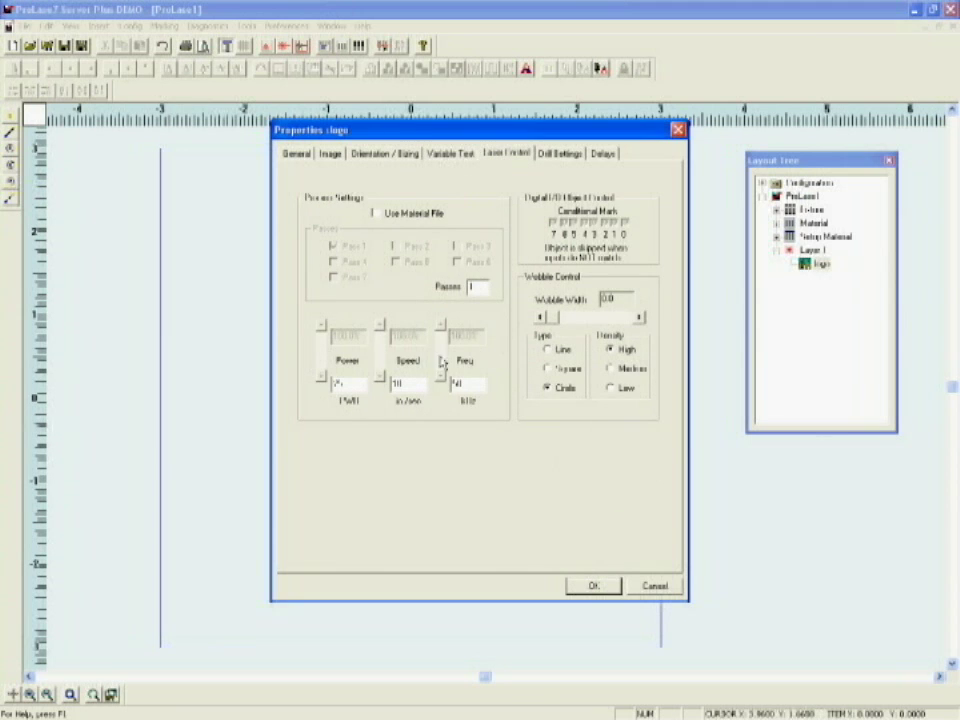
{"action": "left_click", "coordinate": [375, 214]}
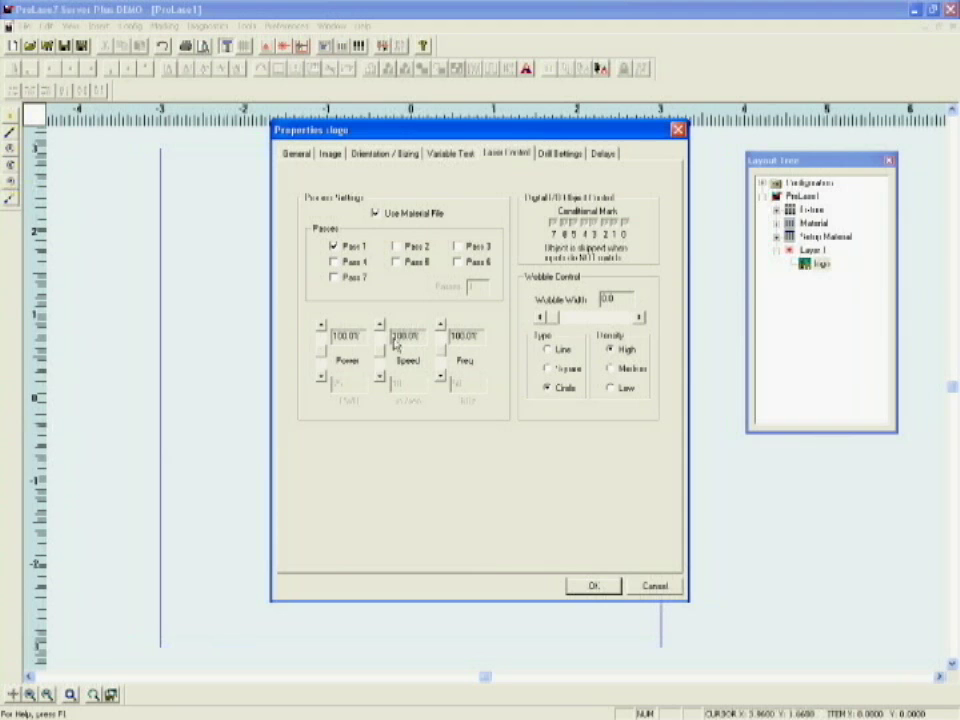
{"action": "left_click", "coordinate": [595, 589]}
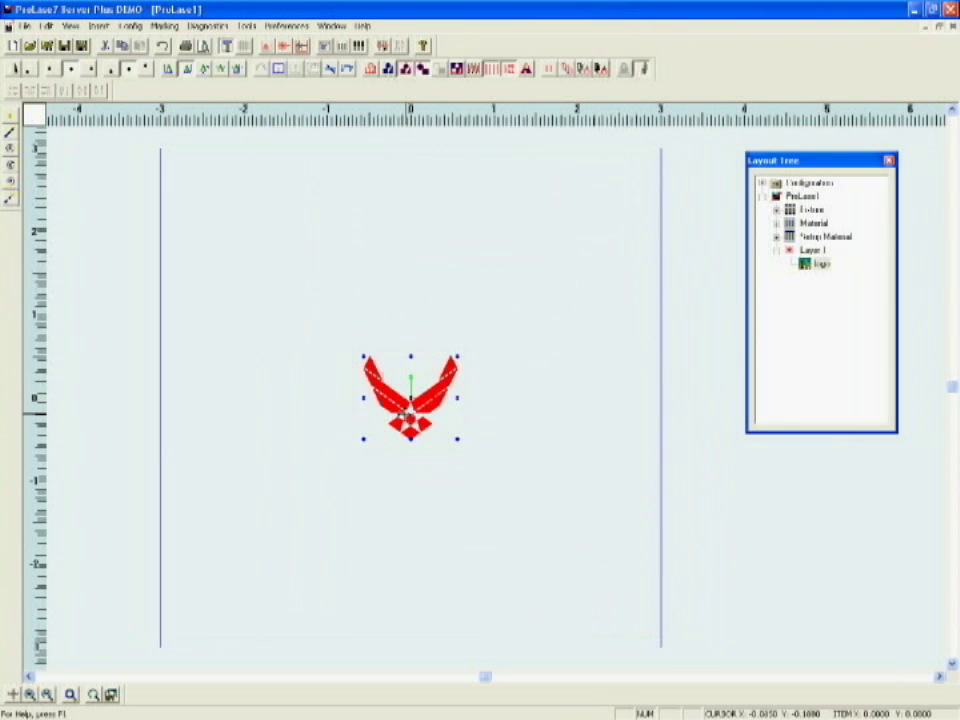
Step: Run a simulated marking of the logo with F9, then return to editing
{"action": "key", "text": "F9"}
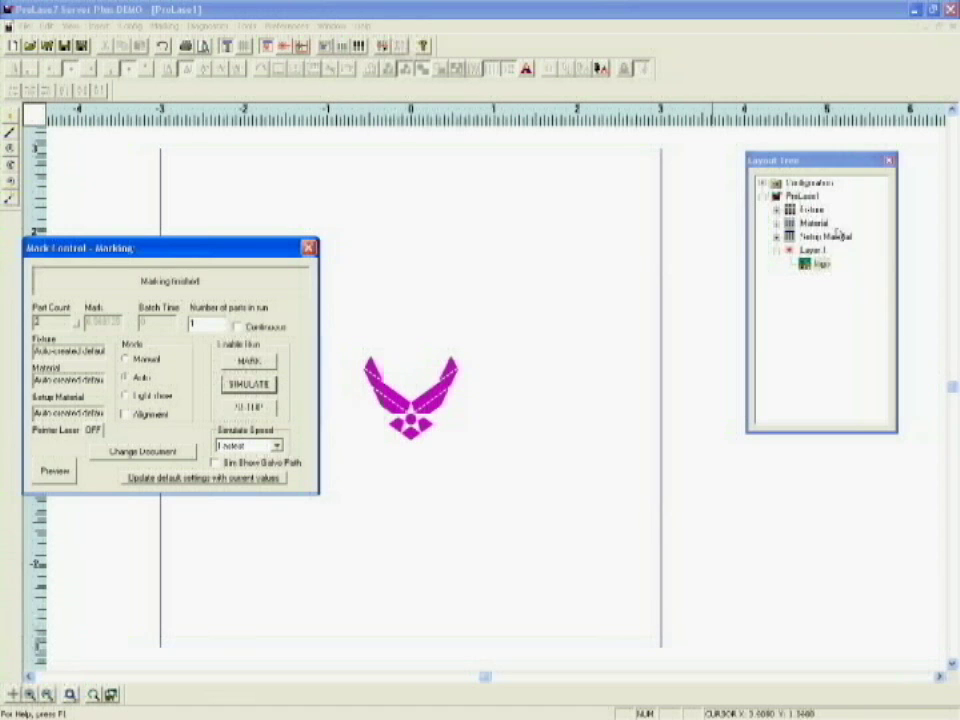
{"action": "left_click", "coordinate": [803, 264]}
Step: Add a fixed text object to Layer 1 named 'Jimani'
{"action": "right_click", "coordinate": [806, 250]}
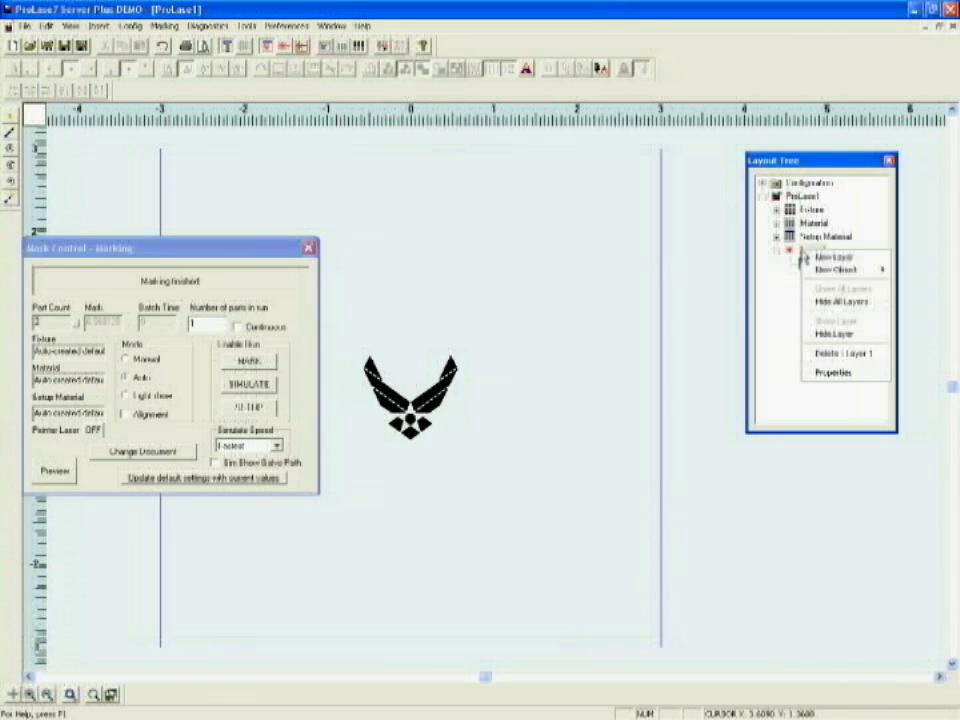
{"action": "mouse_move", "coordinate": [818, 272]}
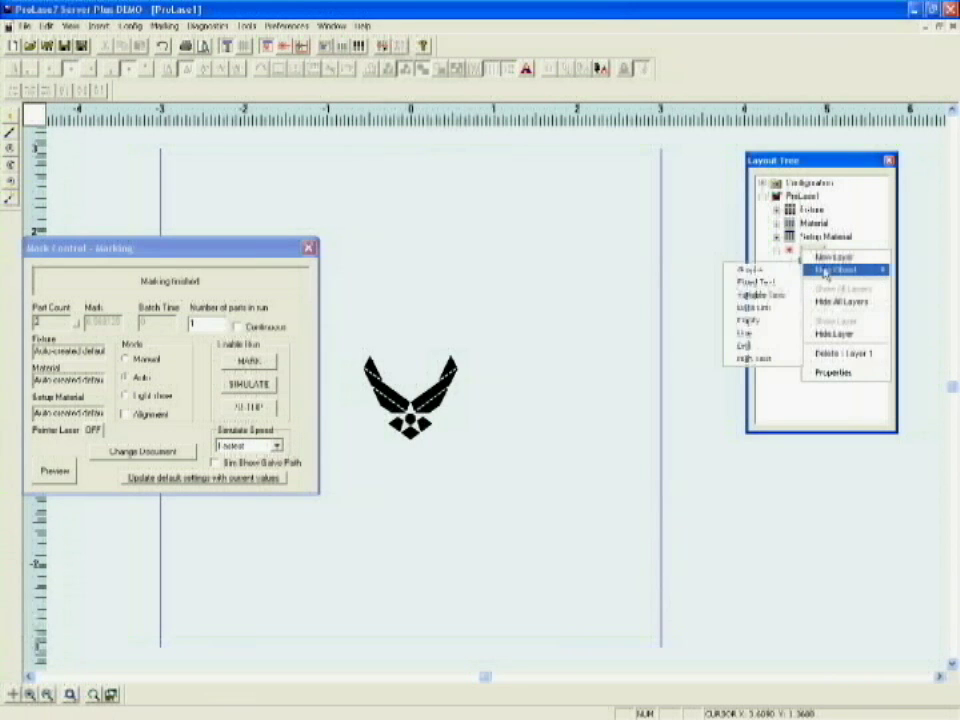
{"action": "left_click", "coordinate": [756, 283]}
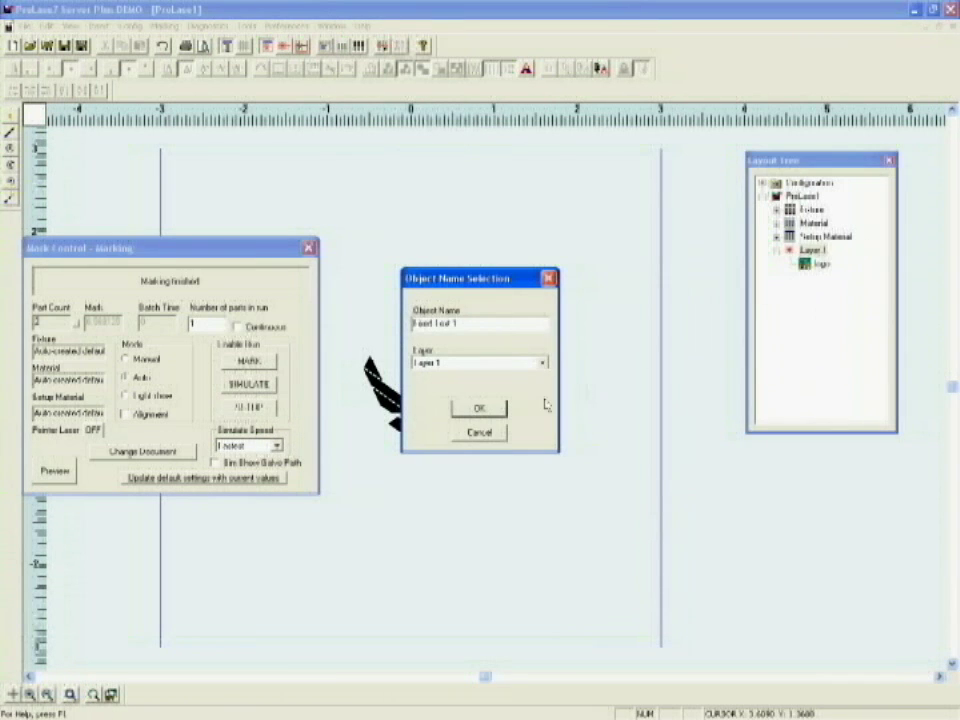
{"action": "left_click", "coordinate": [200, 318]}
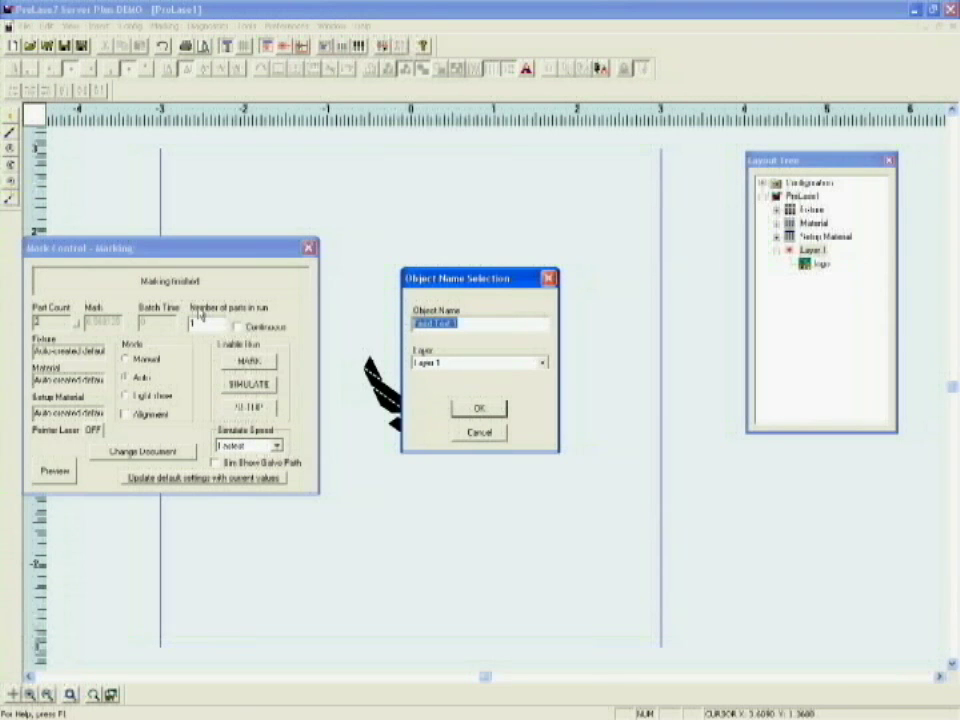
{"action": "type", "text": "Jim"}
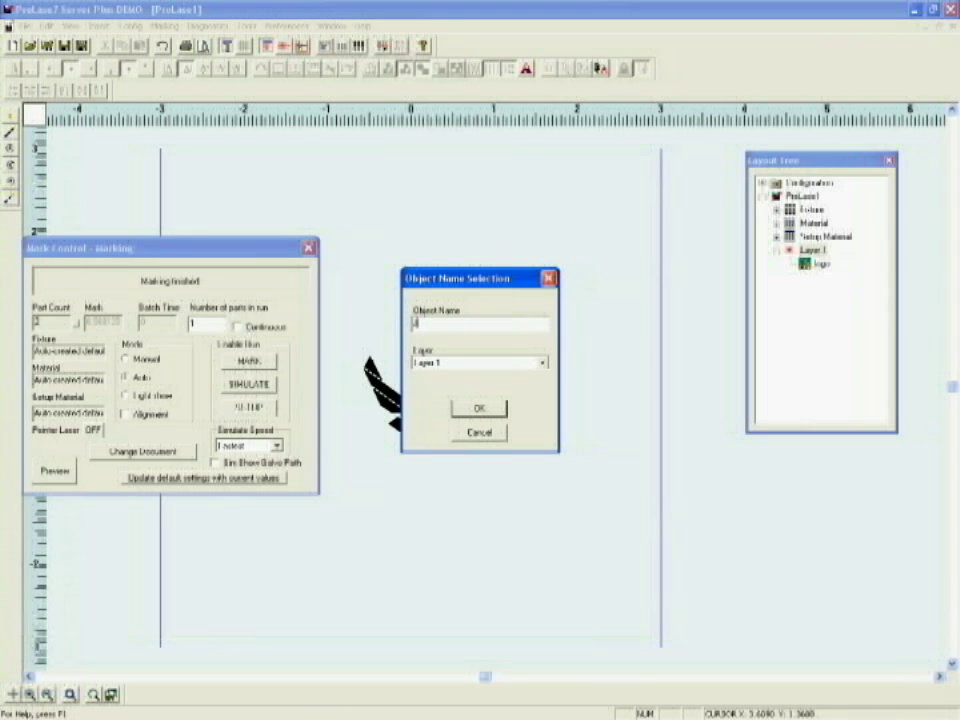
{"action": "type", "text": "ani"}
{"action": "left_click", "coordinate": [480, 410]}
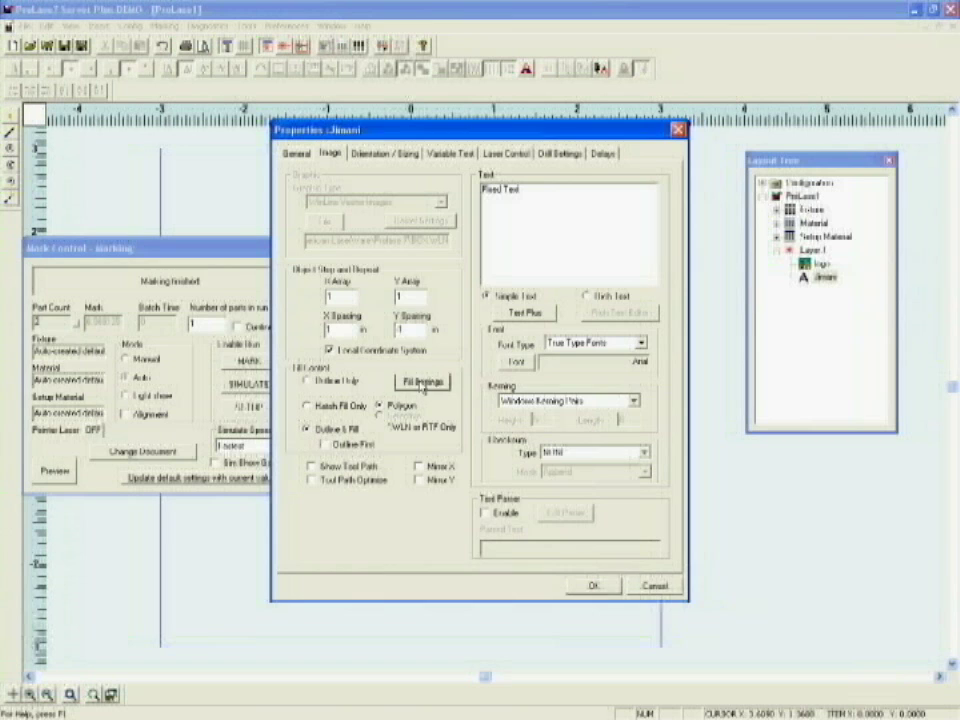
Step: Set the text's hatch fill parameter to 2 and accept it
{"action": "left_click", "coordinate": [421, 381]}
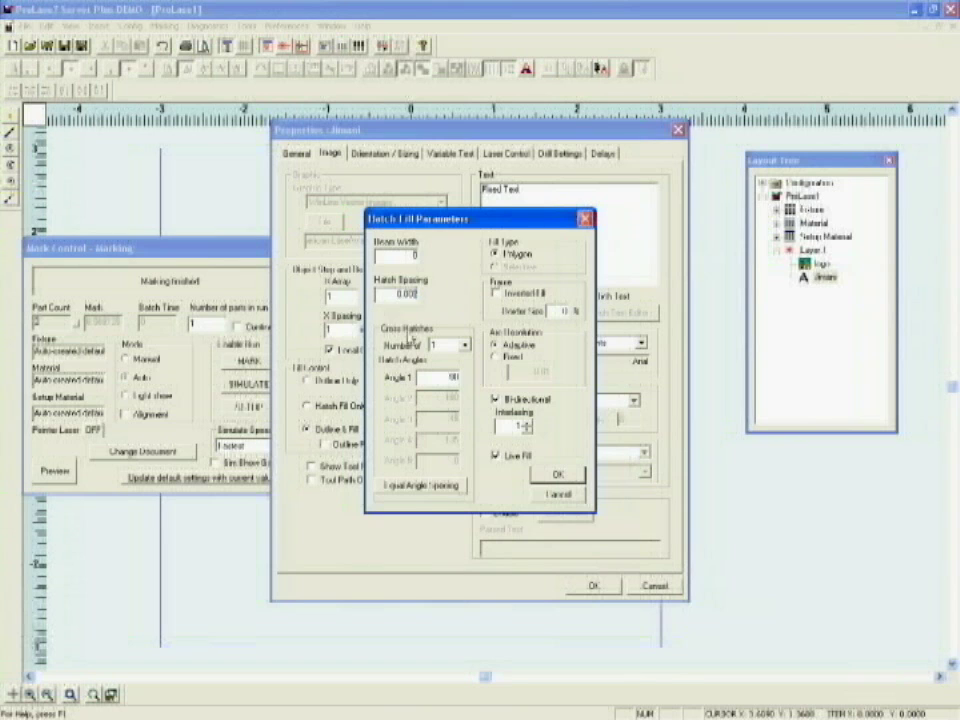
{"action": "type", "text": "2"}
{"action": "left_click", "coordinate": [557, 475]}
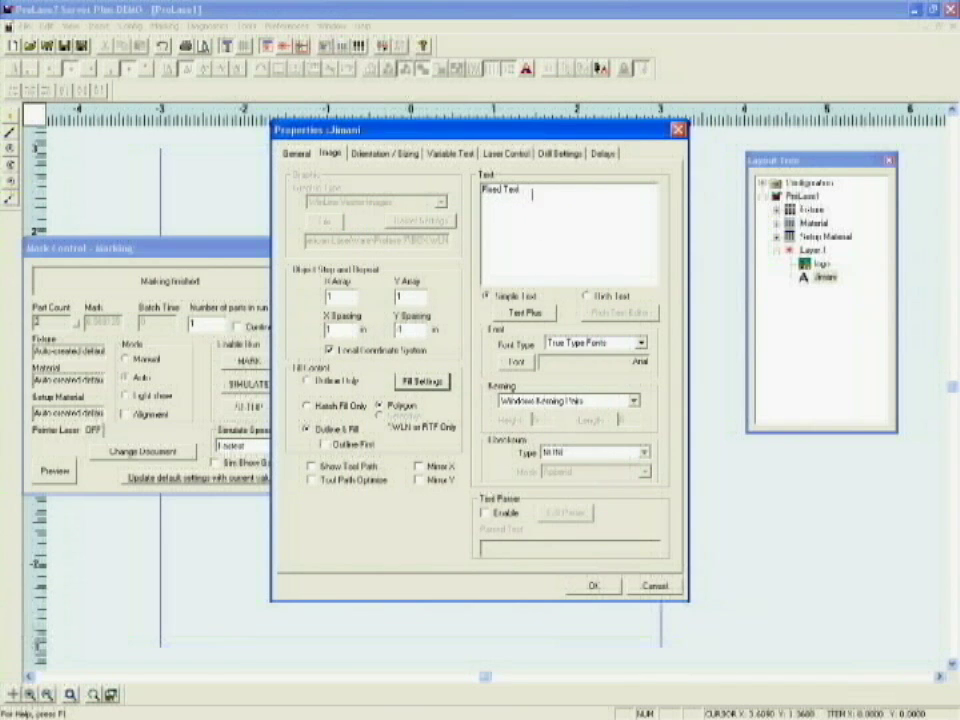
{"action": "left_click_drag", "start_coordinate": [529, 188], "coordinate": [482, 188]}
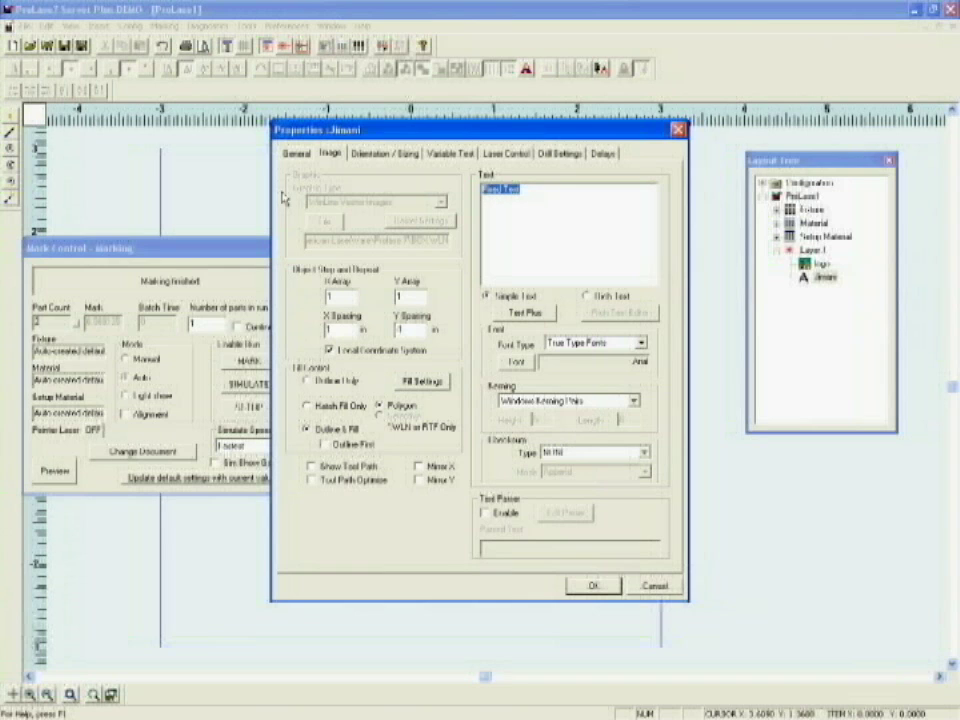
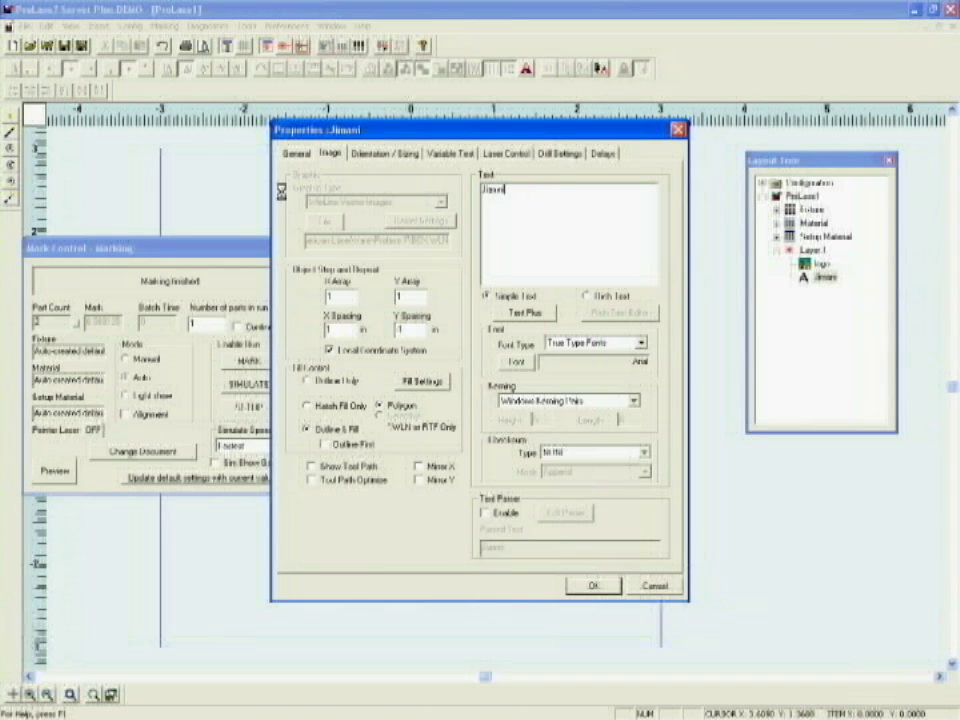
{"action": "left_click", "coordinate": [511, 189]}
{"action": "key", "text": "BackSpace"}
{"action": "key", "text": "BackSpace"}
{"action": "key", "text": "BackSpace"}
{"action": "key", "text": "BackSpace"}
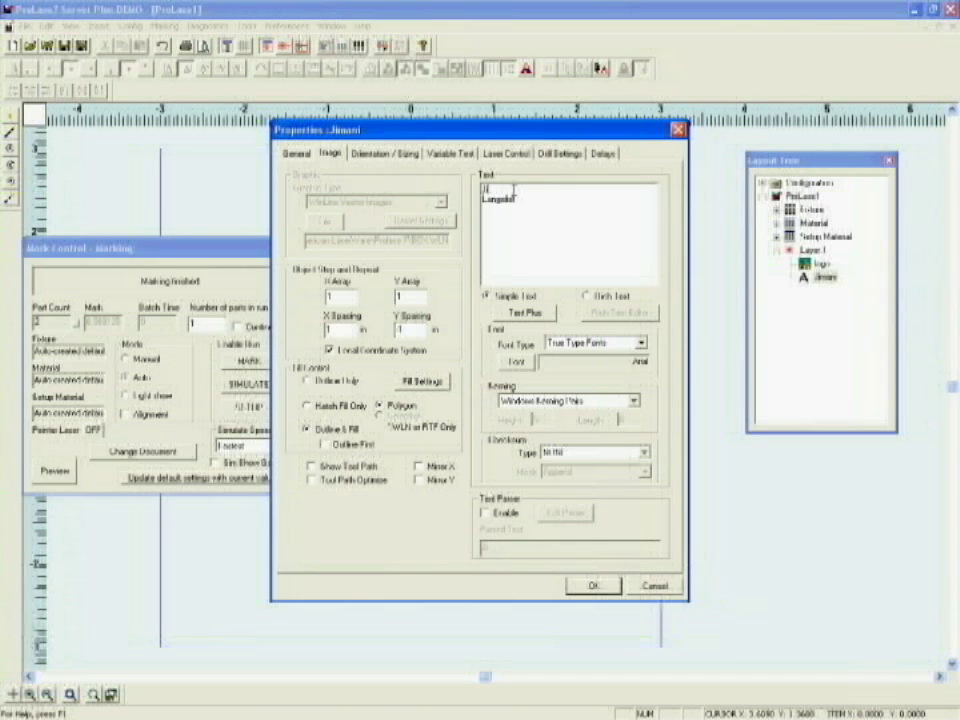
{"action": "type", "text": "mani"}
{"action": "left_click", "coordinate": [645, 345]}
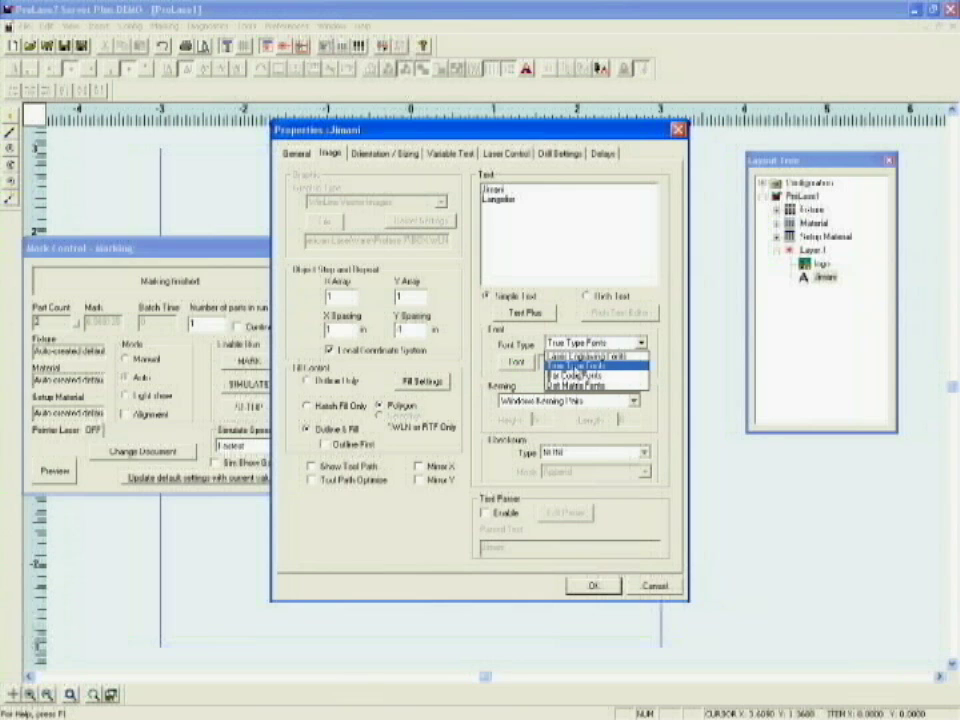
Step: Keep True Type Fonts and set the text's Arial font to size 16
{"action": "left_click", "coordinate": [577, 366]}
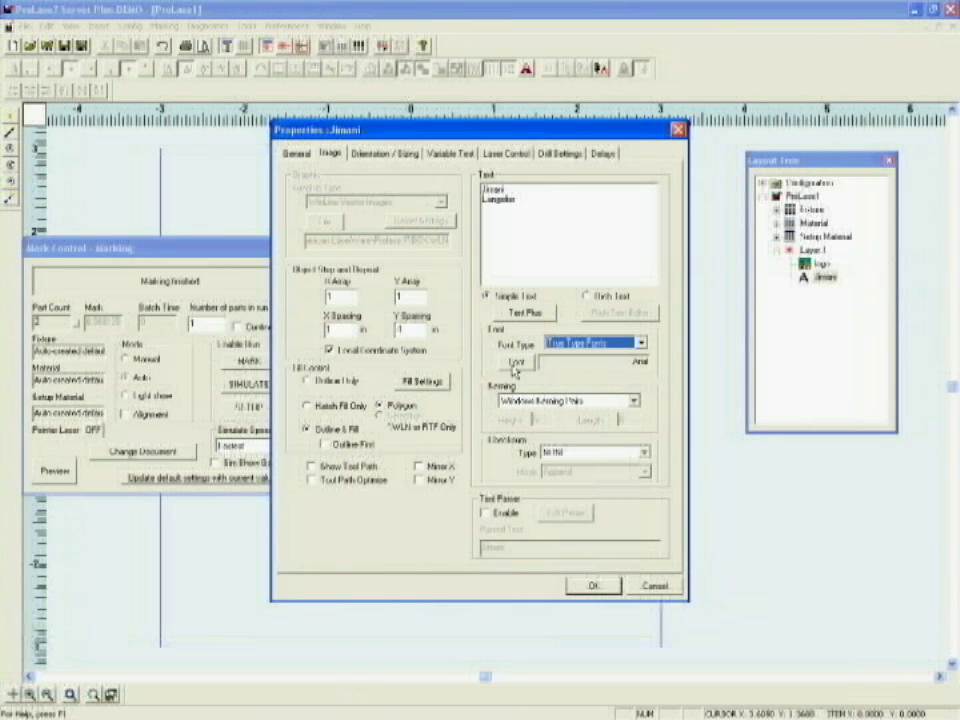
{"action": "left_click", "coordinate": [515, 363]}
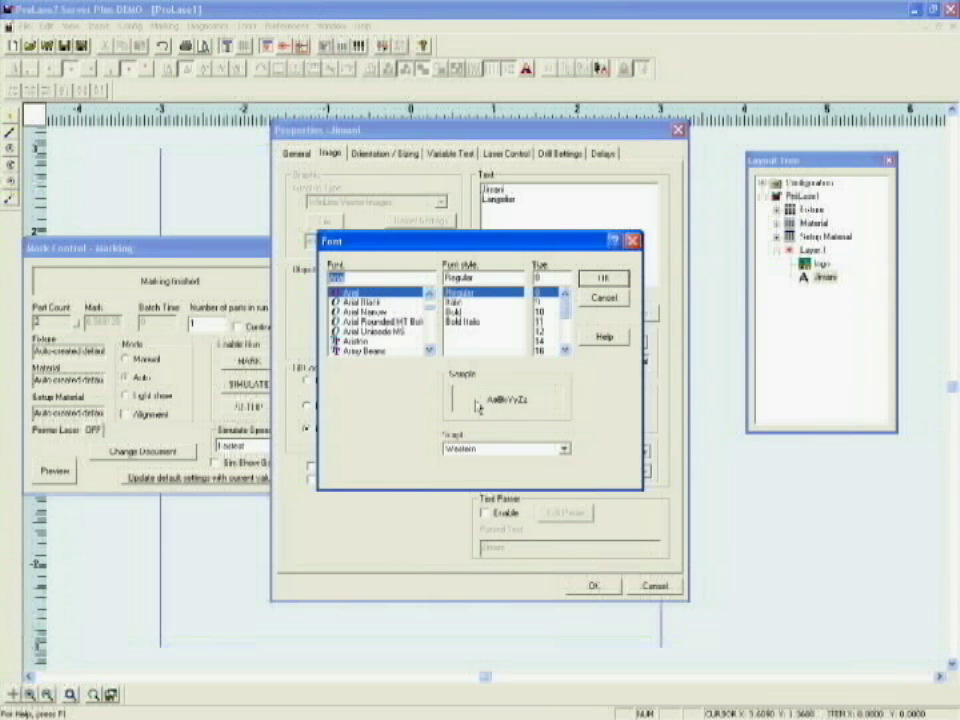
{"action": "left_click", "coordinate": [540, 351]}
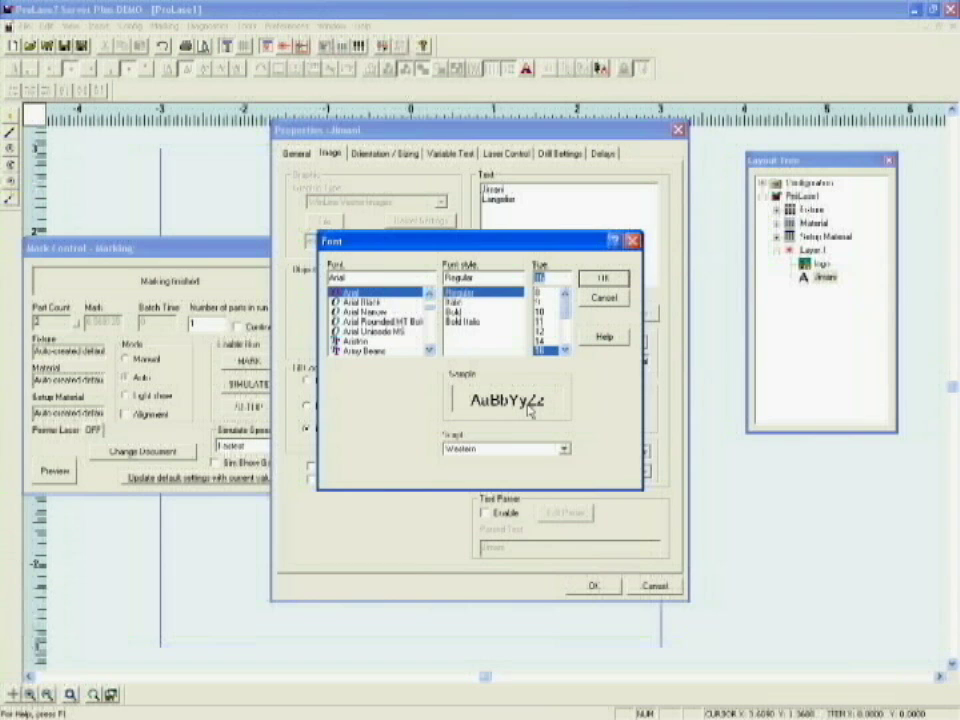
{"action": "left_click", "coordinate": [603, 278]}
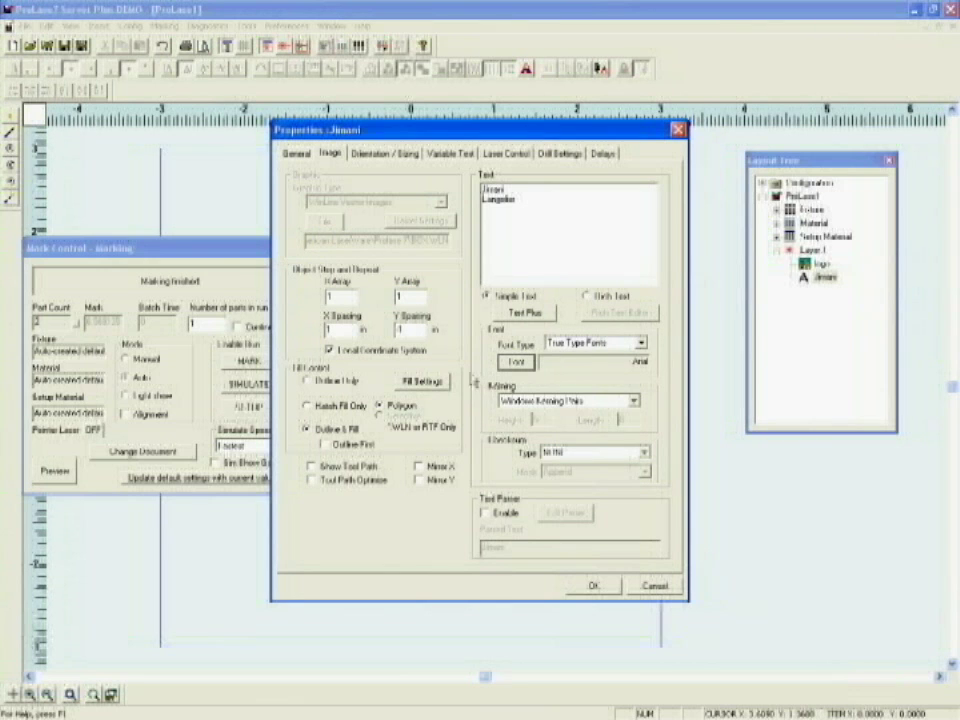
{"action": "left_click", "coordinate": [390, 157]}
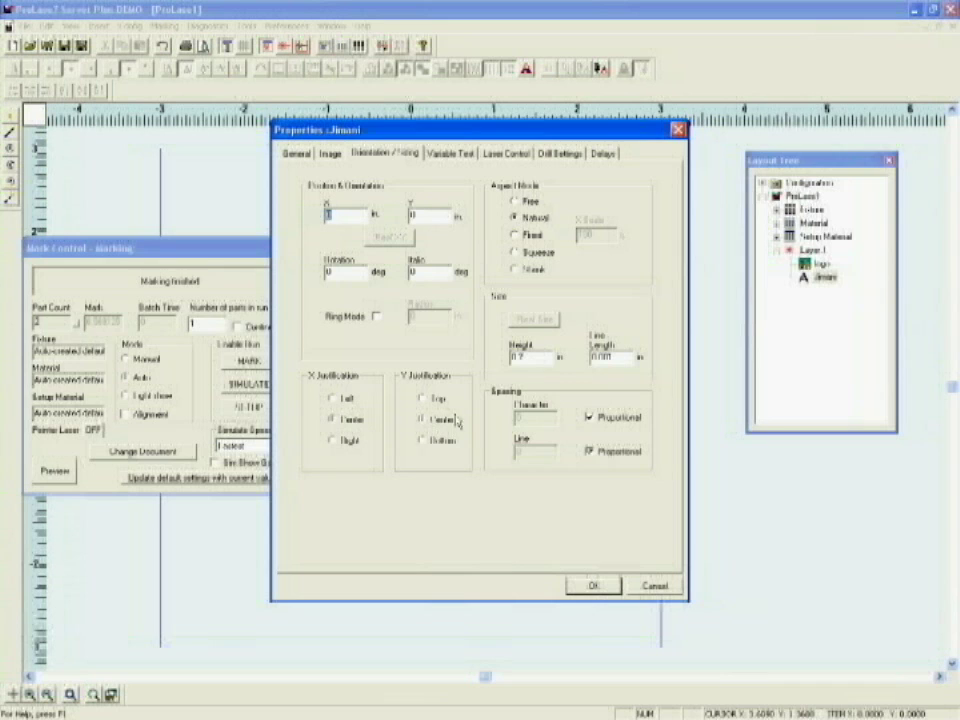
{"action": "left_click", "coordinate": [514, 217]}
{"action": "key", "text": "Tab"}
{"action": "key", "text": "BackSpace"}
{"action": "type", "text": "0"}
{"action": "type", "text": ".5"}
{"action": "left_click", "coordinate": [593, 586]}
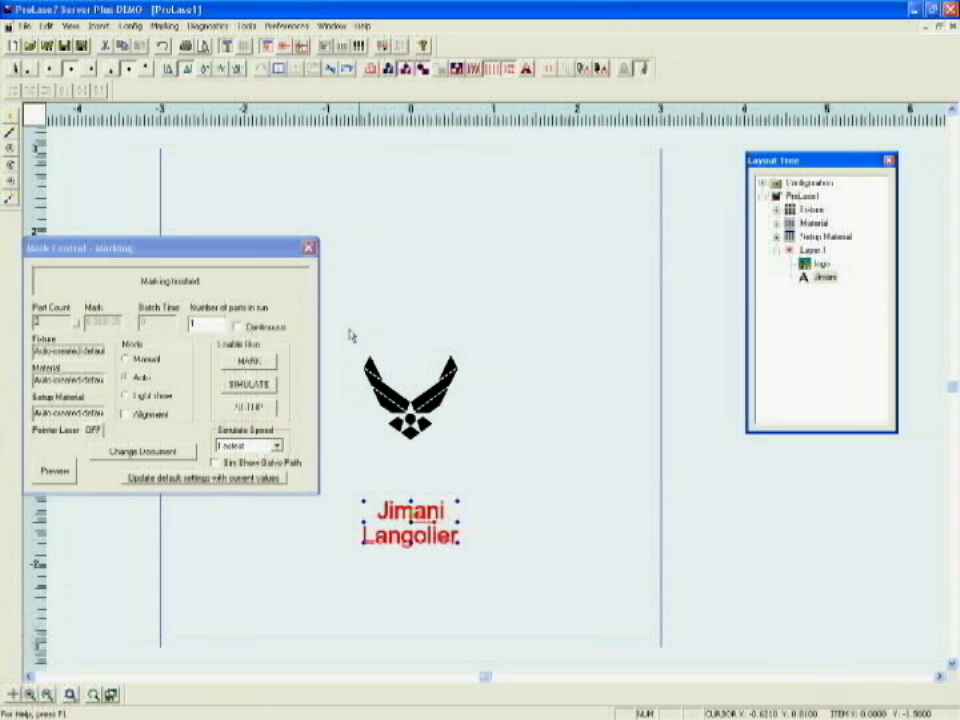
Step: Select the winged logo and two-line text together and centre them about the field origin
{"action": "left_click_drag", "start_coordinate": [345, 327], "coordinate": [519, 572]}
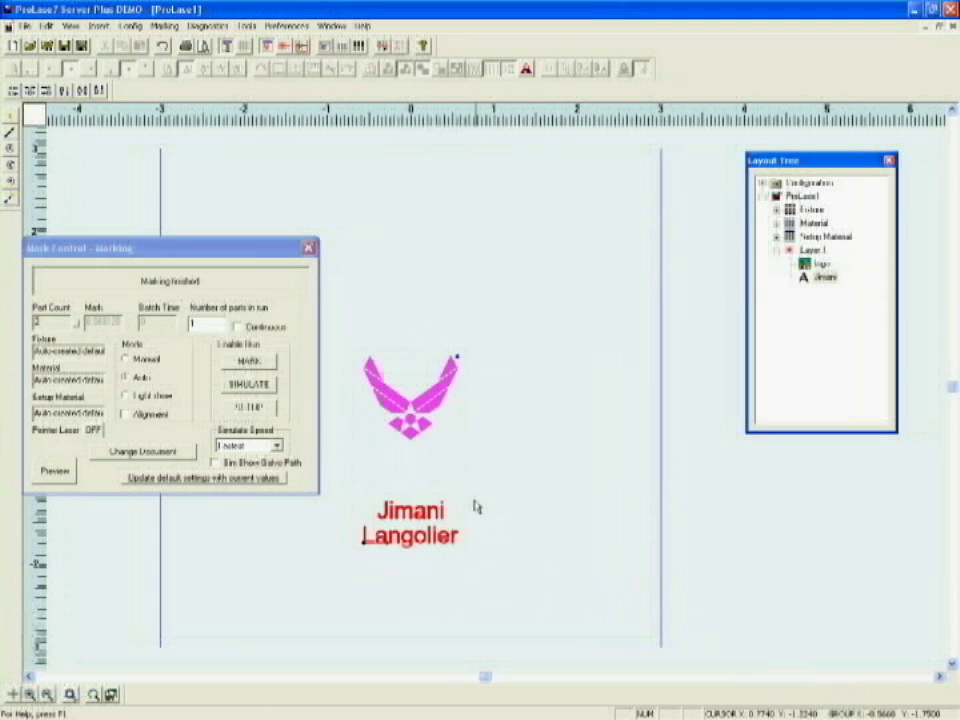
{"action": "right_click", "coordinate": [412, 463]}
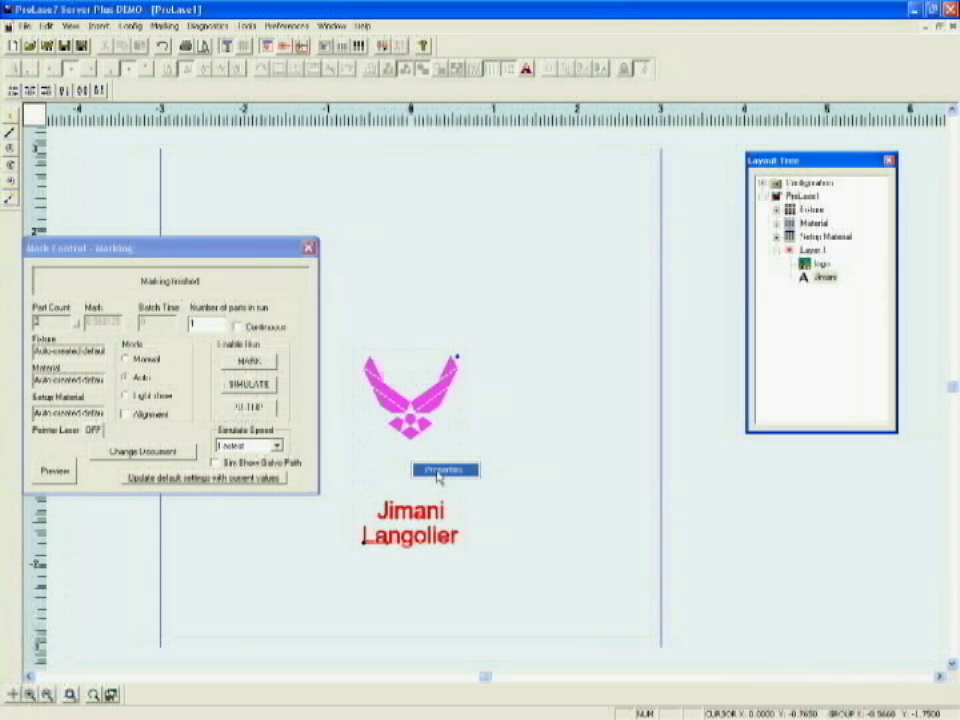
{"action": "left_click", "coordinate": [437, 471]}
{"action": "left_click", "coordinate": [560, 377]}
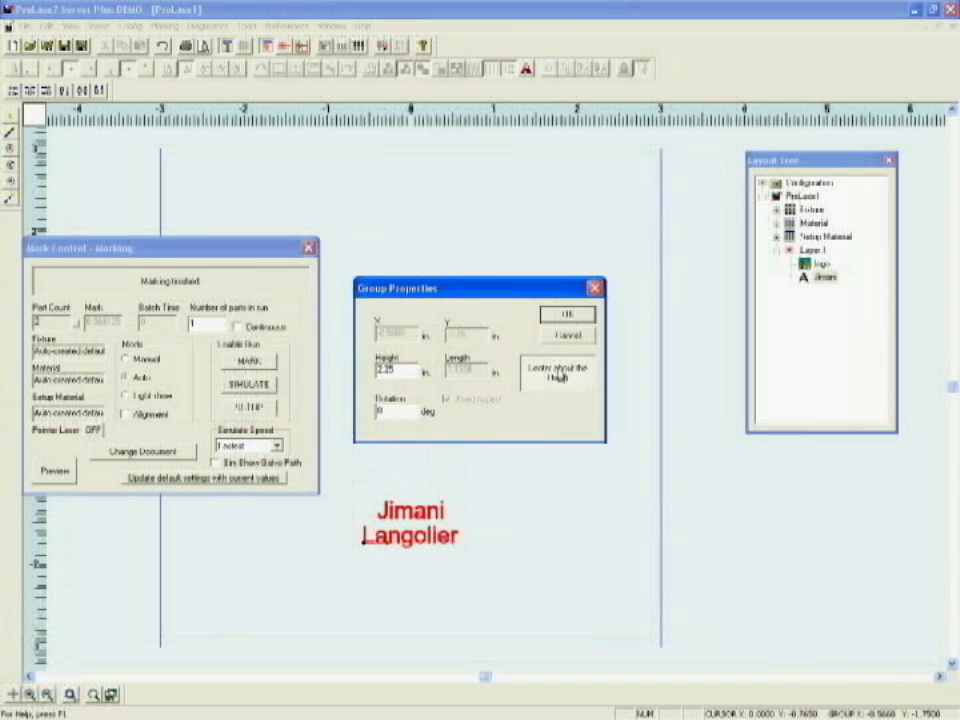
{"action": "left_click", "coordinate": [566, 314]}
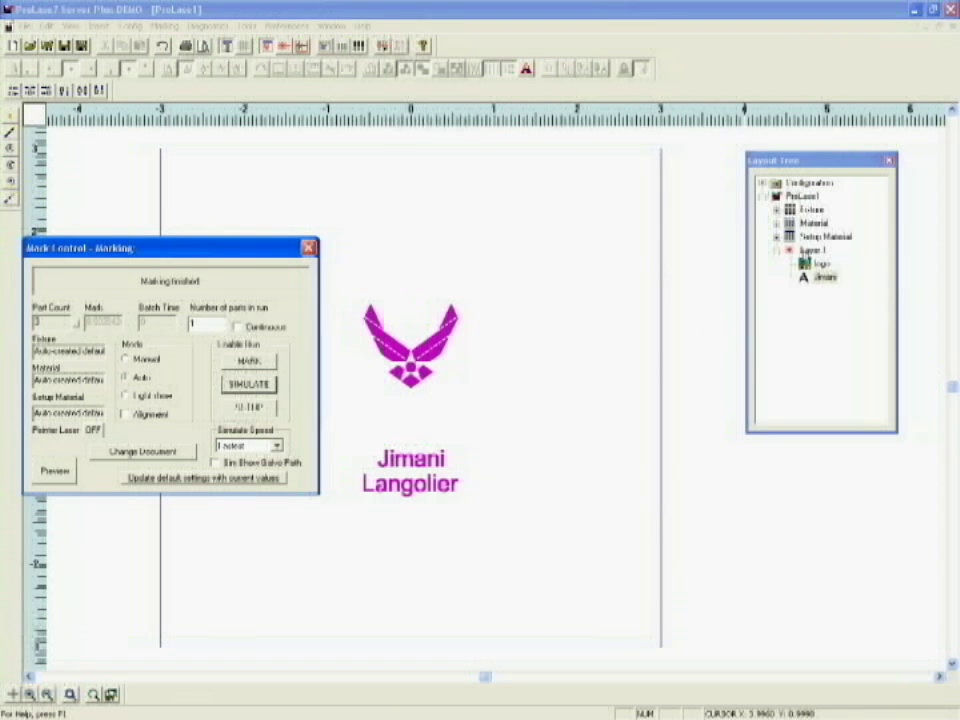
{"action": "left_click", "coordinate": [807, 251]}
Step: Add a new layer named Layer 2 under Layer 1
{"action": "right_click", "coordinate": [807, 252]}
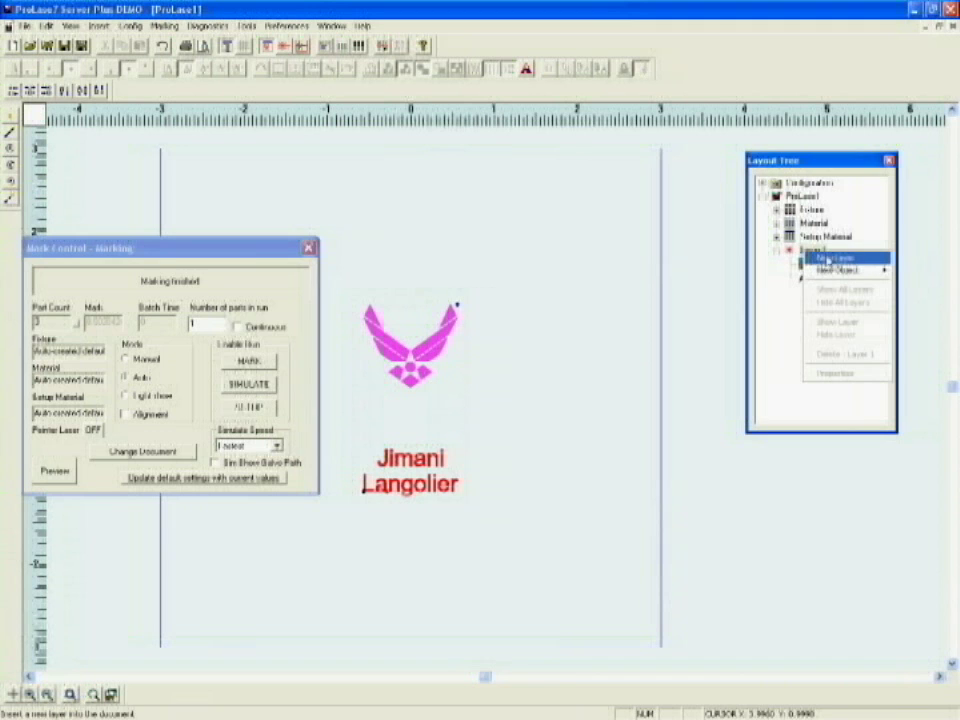
{"action": "left_click", "coordinate": [834, 258]}
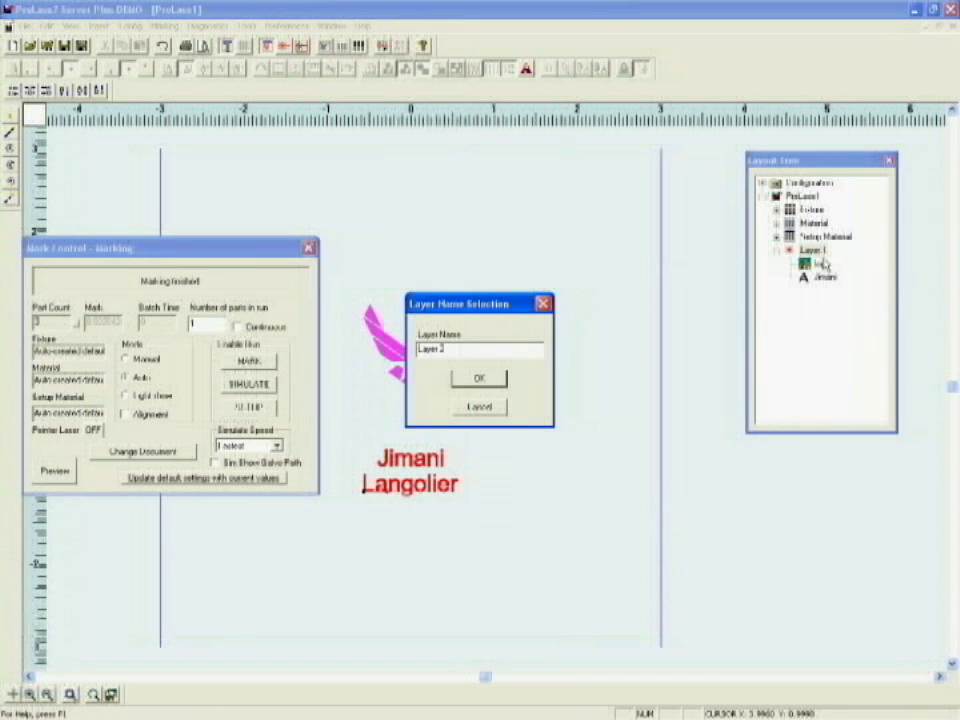
{"action": "left_click", "coordinate": [478, 378]}
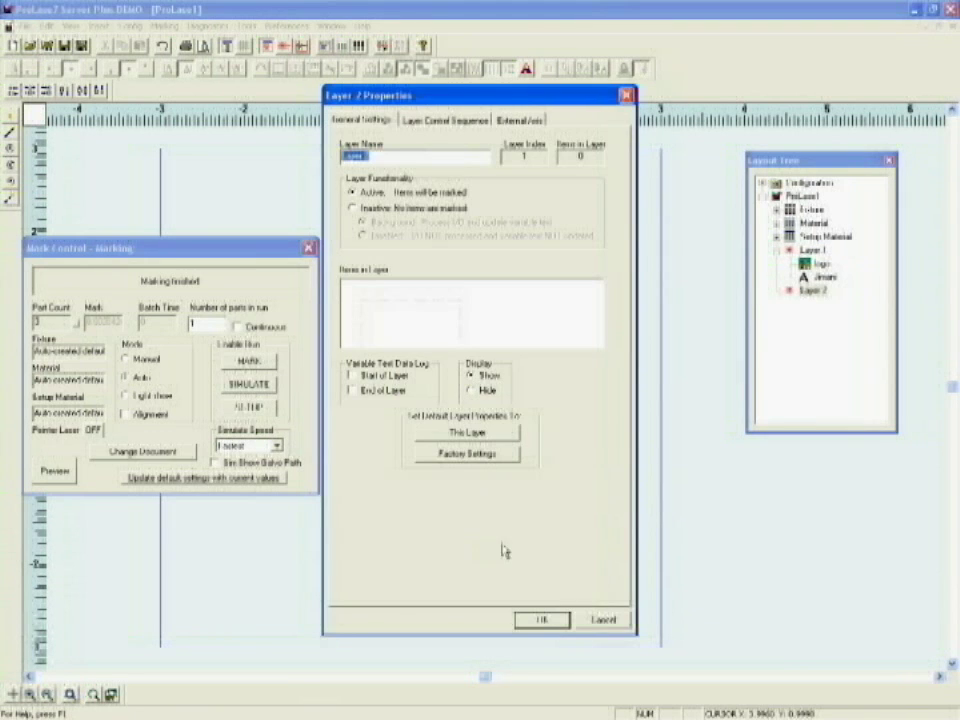
{"action": "left_click", "coordinate": [542, 620]}
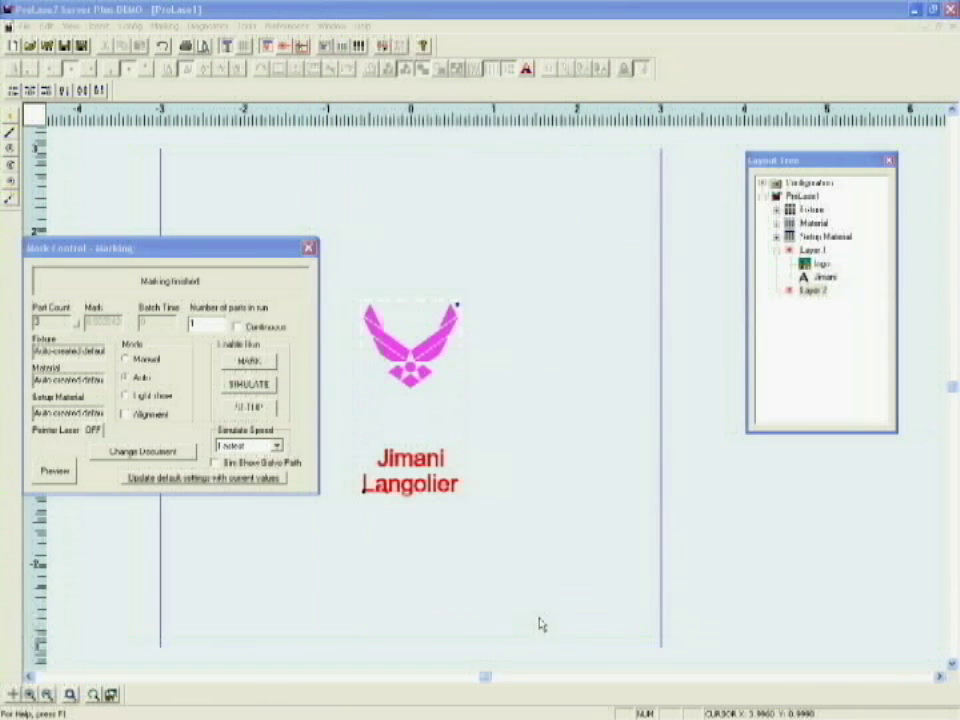
Step: Add a variable text object named 'serial number' to Layer 2, set to Serial Number
{"action": "right_click", "coordinate": [812, 290]}
{"action": "mouse_move", "coordinate": [834, 312]}
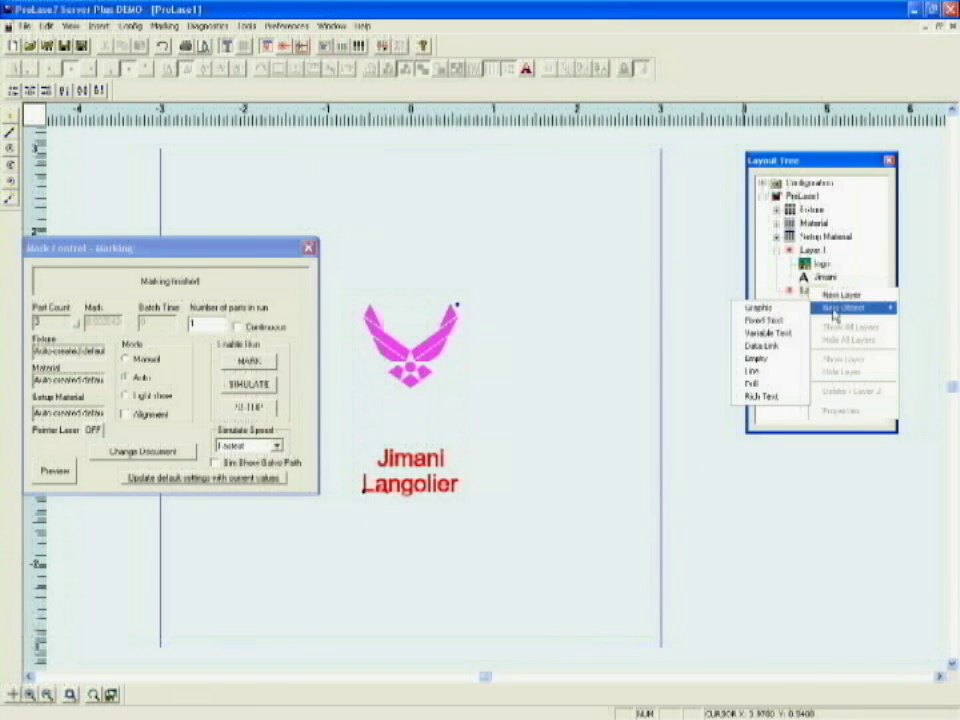
{"action": "left_click", "coordinate": [766, 332]}
{"action": "left_click_drag", "start_coordinate": [468, 323], "coordinate": [415, 323]}
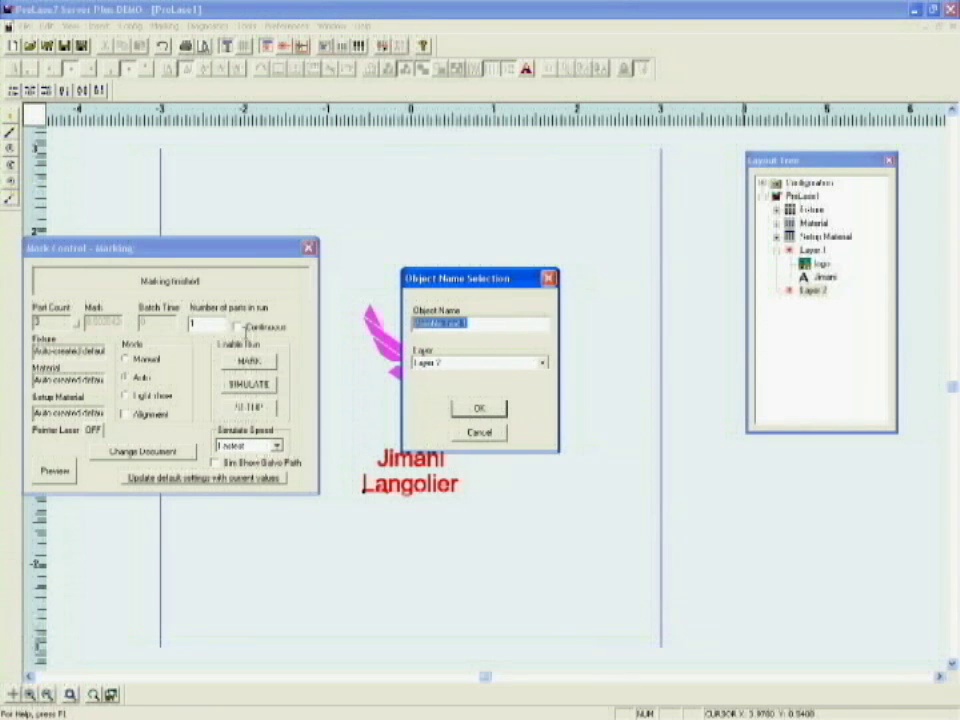
{"action": "type", "text": "nir"}
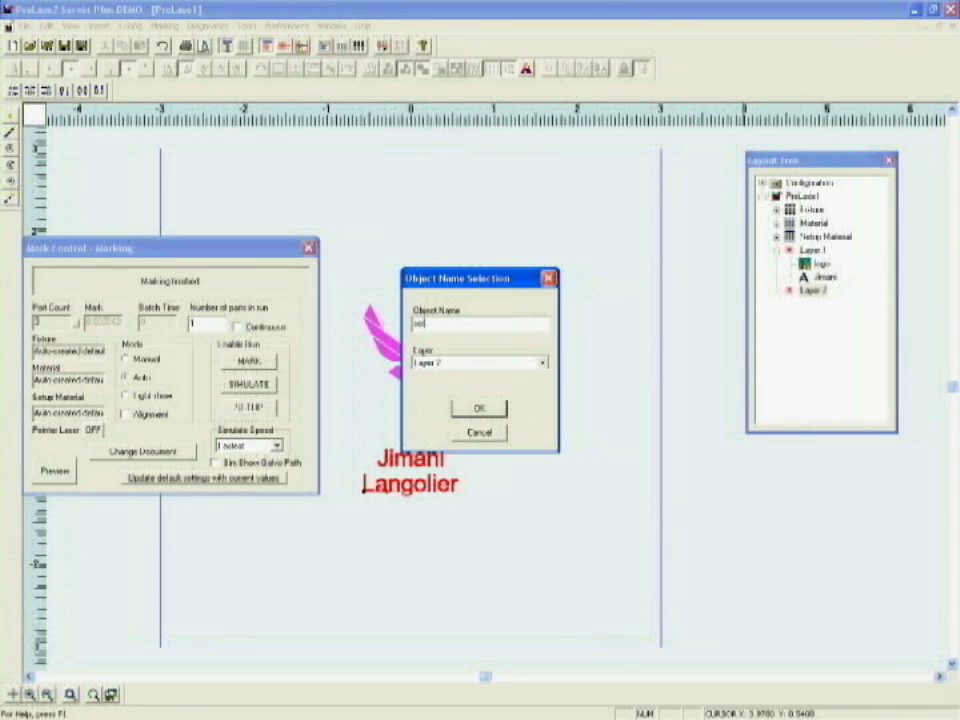
{"action": "type", "text": "ial number"}
{"action": "left_click", "coordinate": [479, 408]}
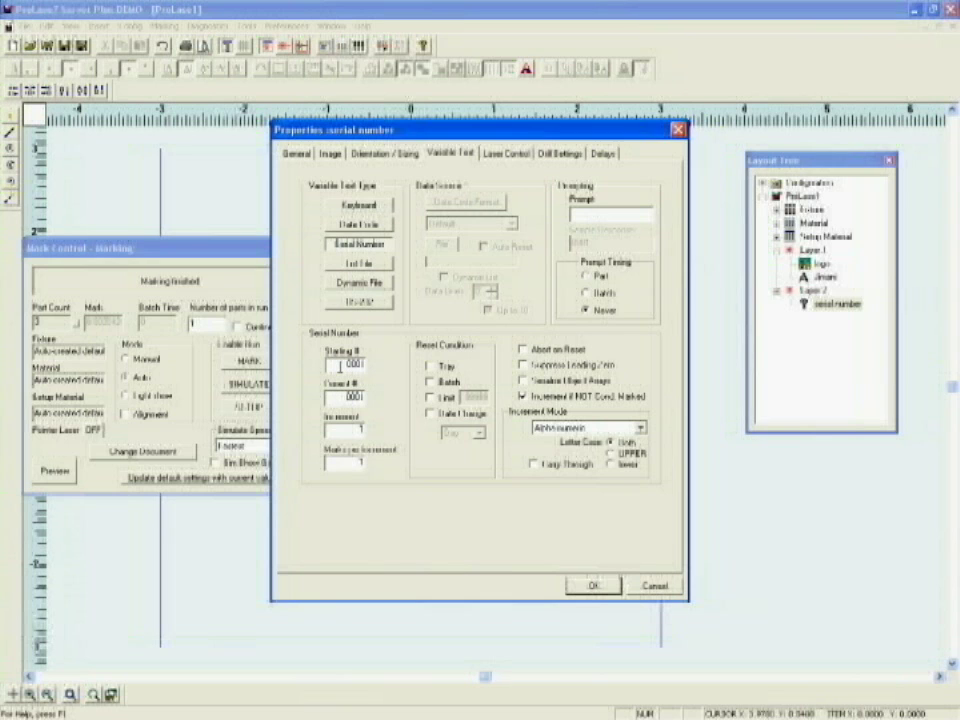
{"action": "key", "text": "Return"}
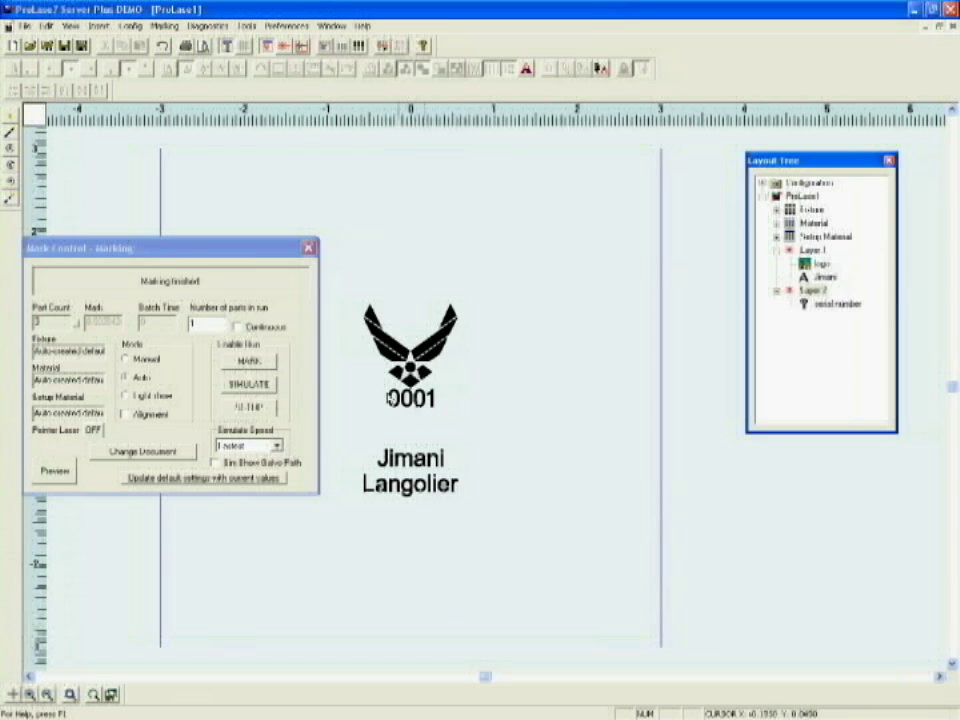
Step: Run two more simulated markings with start signals so the serial advances to 0003
{"action": "left_click", "coordinate": [240, 389]}
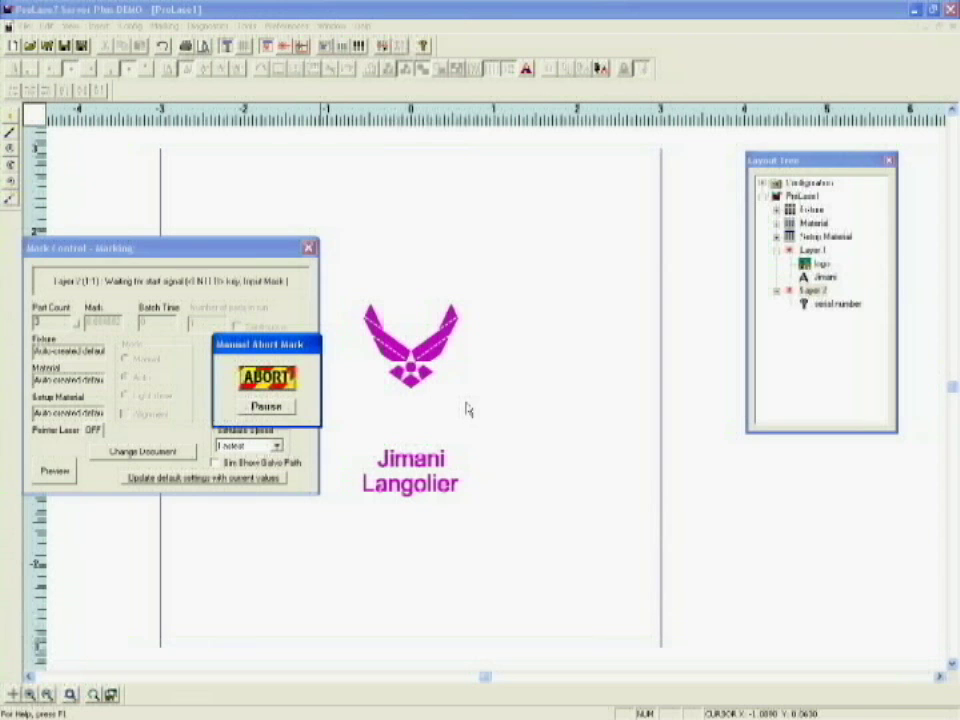
{"action": "key", "text": "Return"}
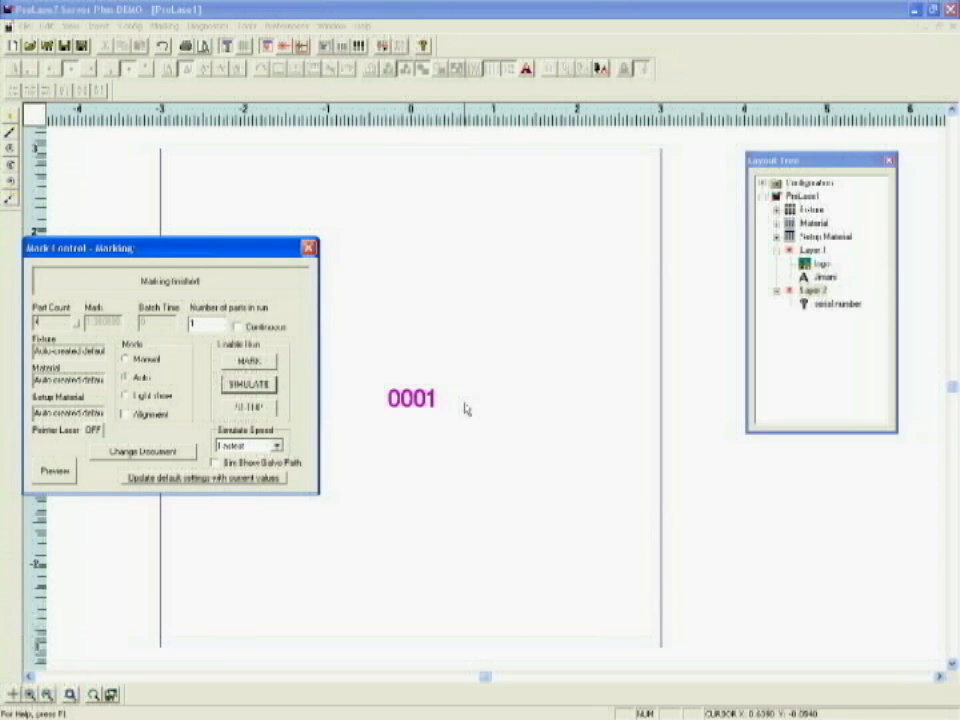
{"action": "left_click", "coordinate": [246, 387]}
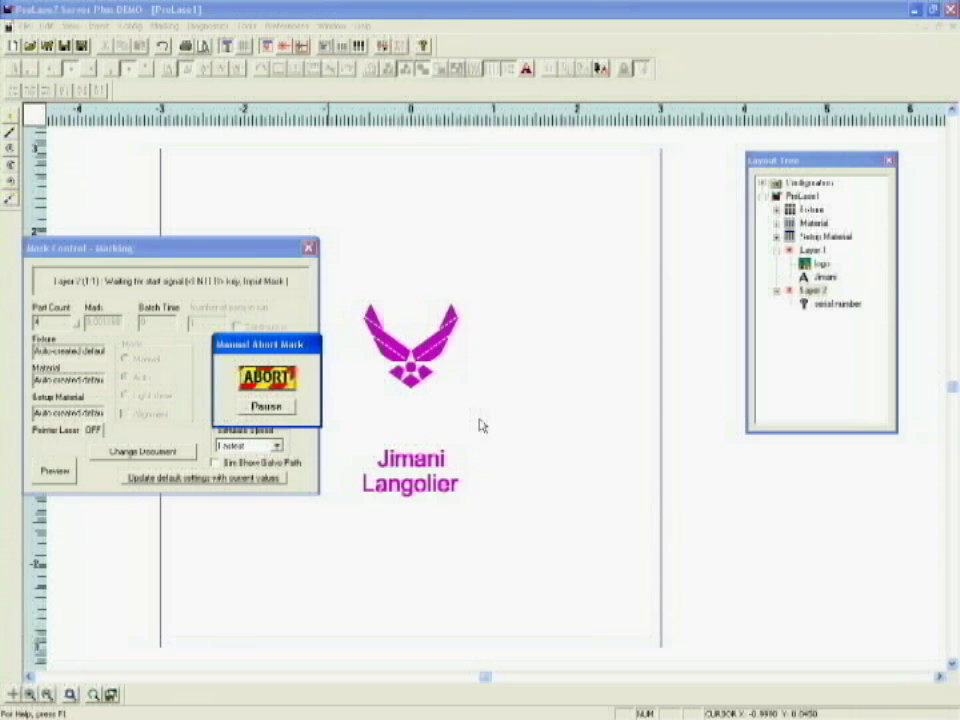
{"action": "key", "text": "F1"}
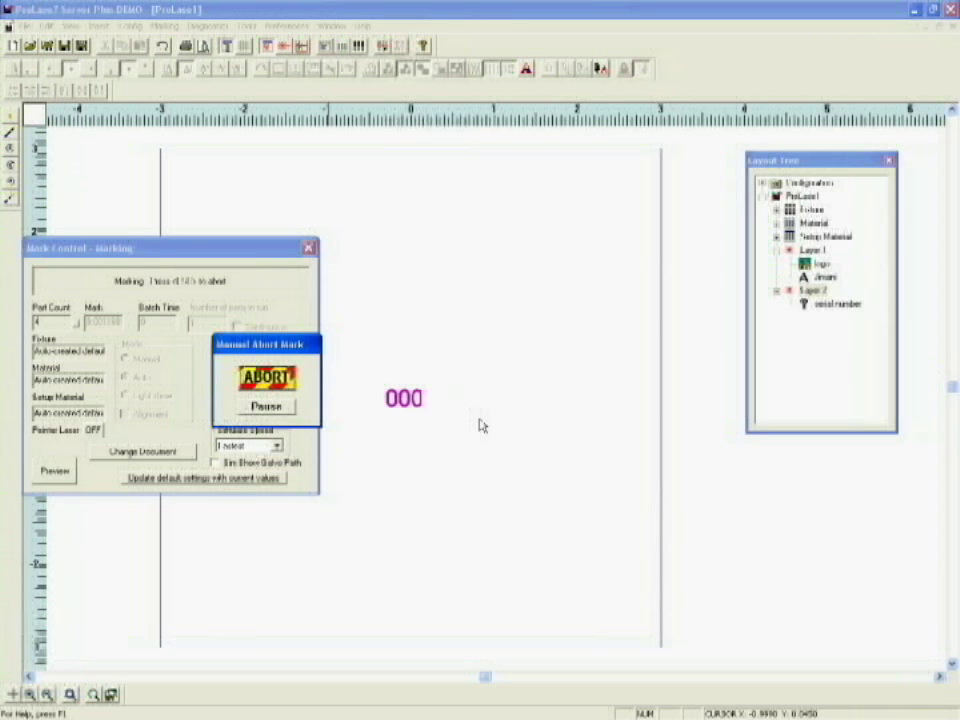
{"action": "left_click", "coordinate": [737, 506]}
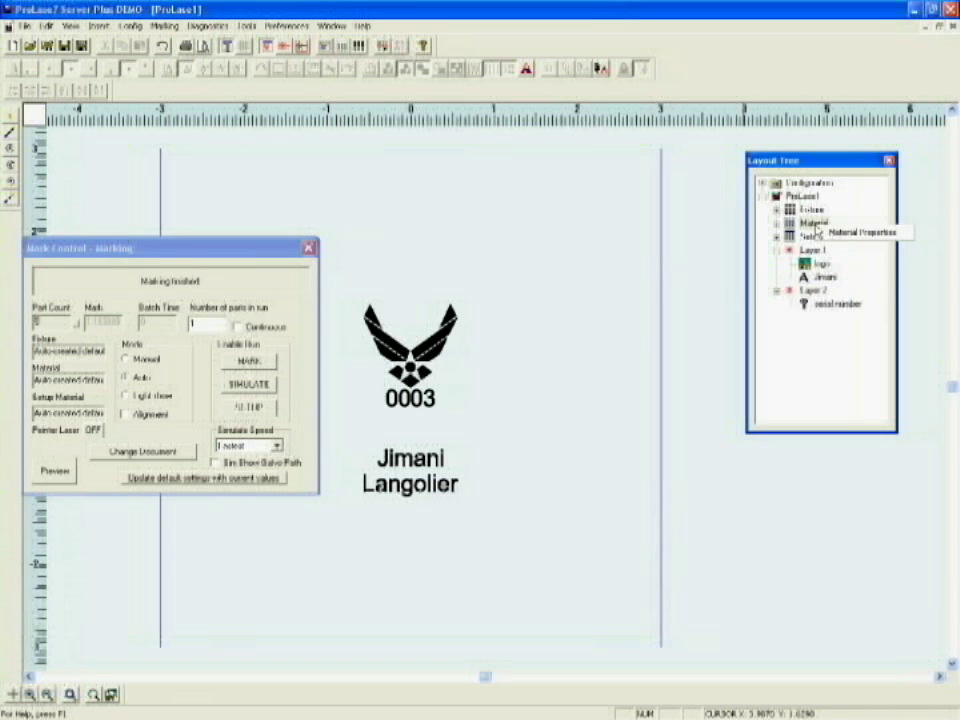
Step: Open the Material File dialog from the Layout Tree's Material entry
{"action": "double_click", "coordinate": [838, 234]}
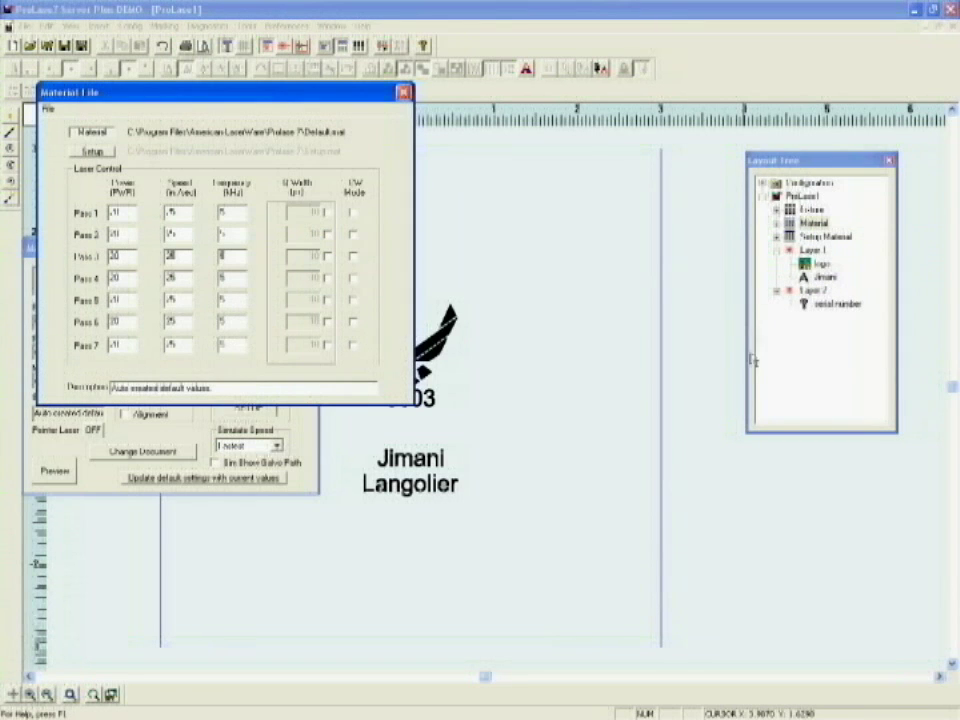